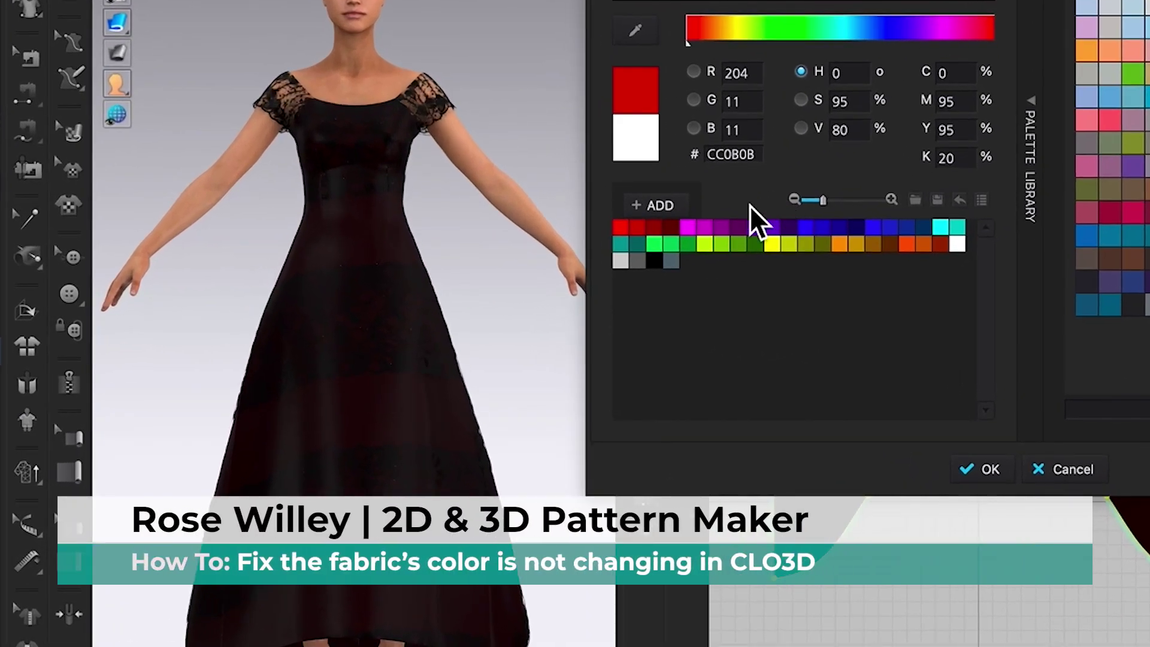
click(620, 244)
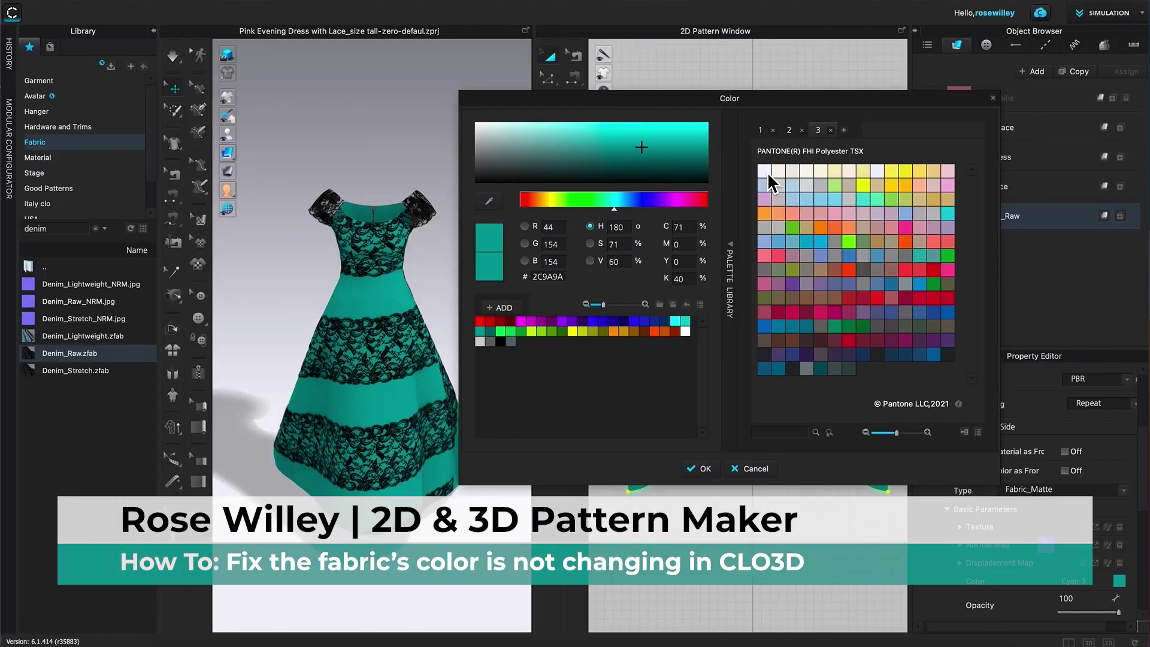
click(767, 171)
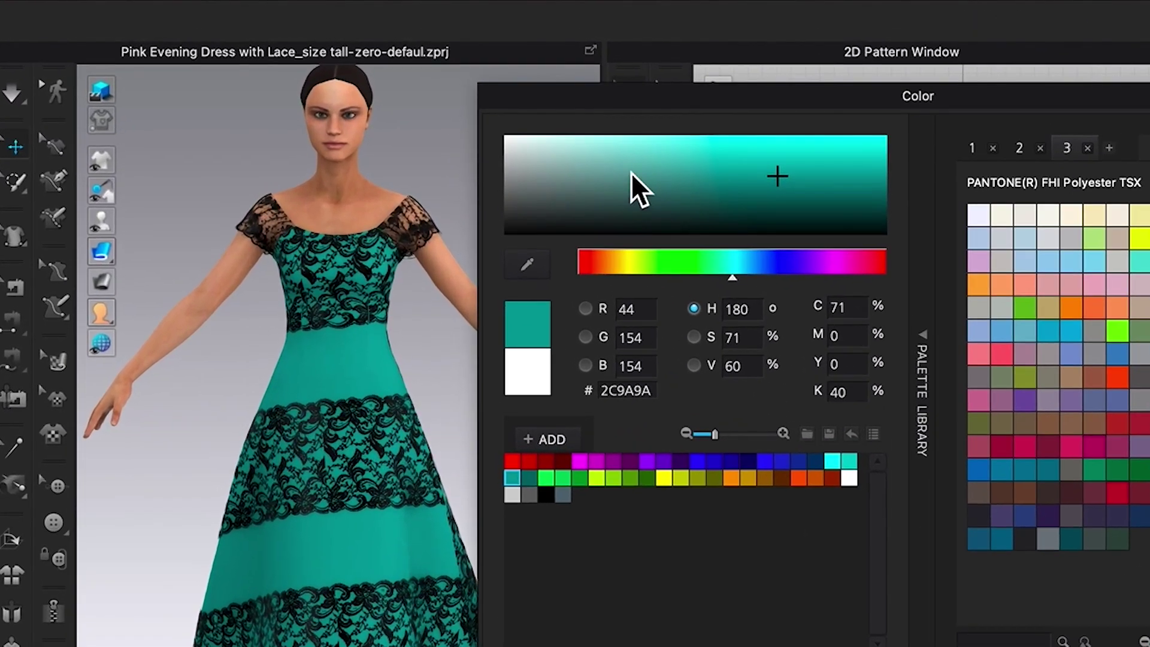
click(536, 267)
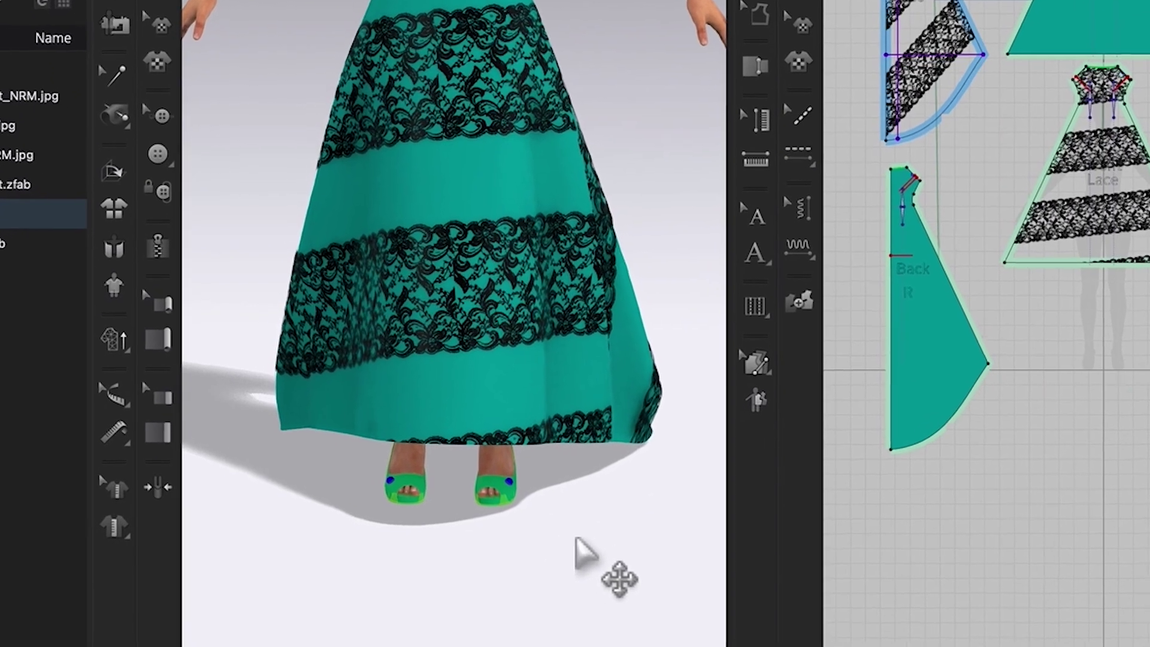
right_drag(578, 527, 537, 513)
right_drag(636, 521, 649, 521)
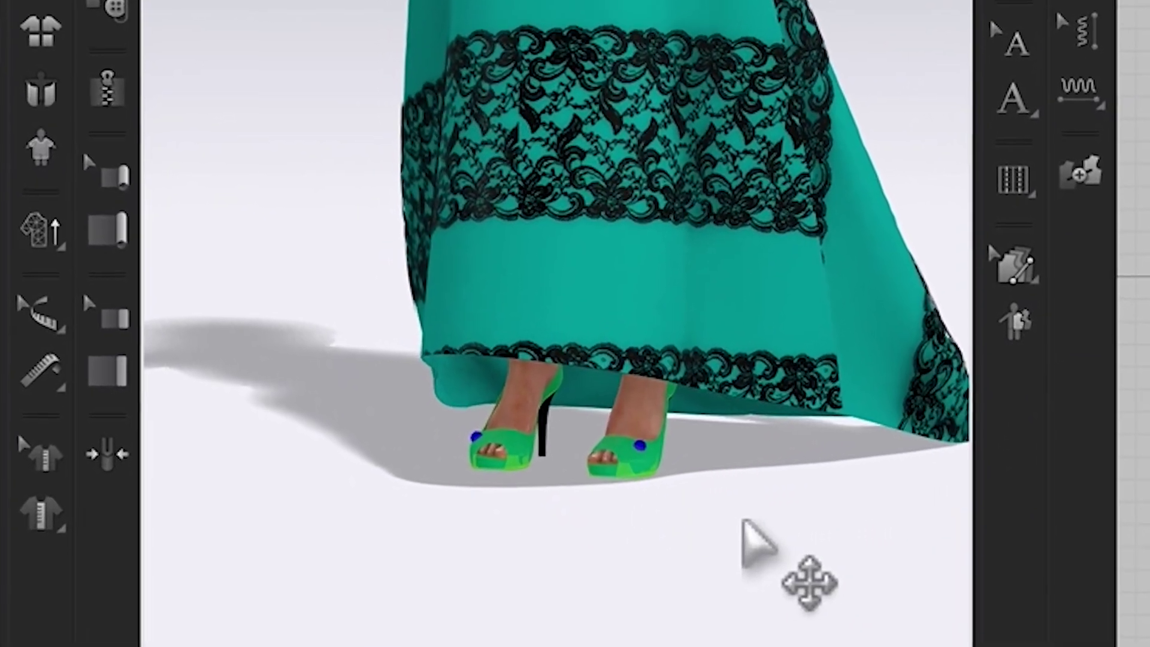
click(756, 535)
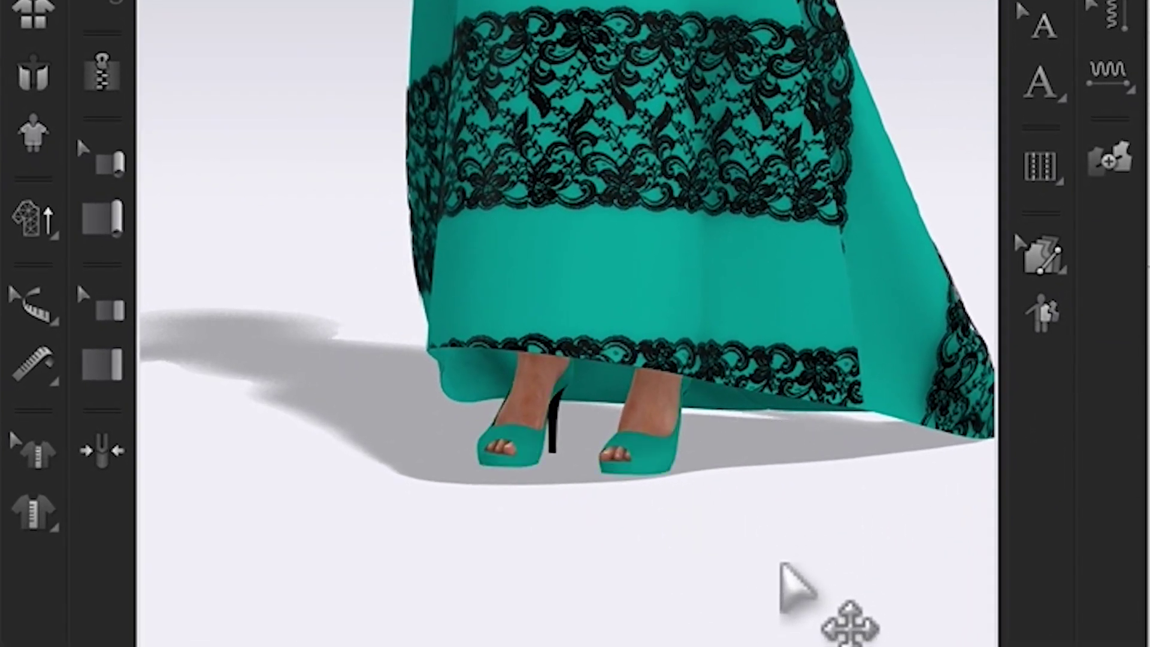
middle_drag(782, 548, 745, 329)
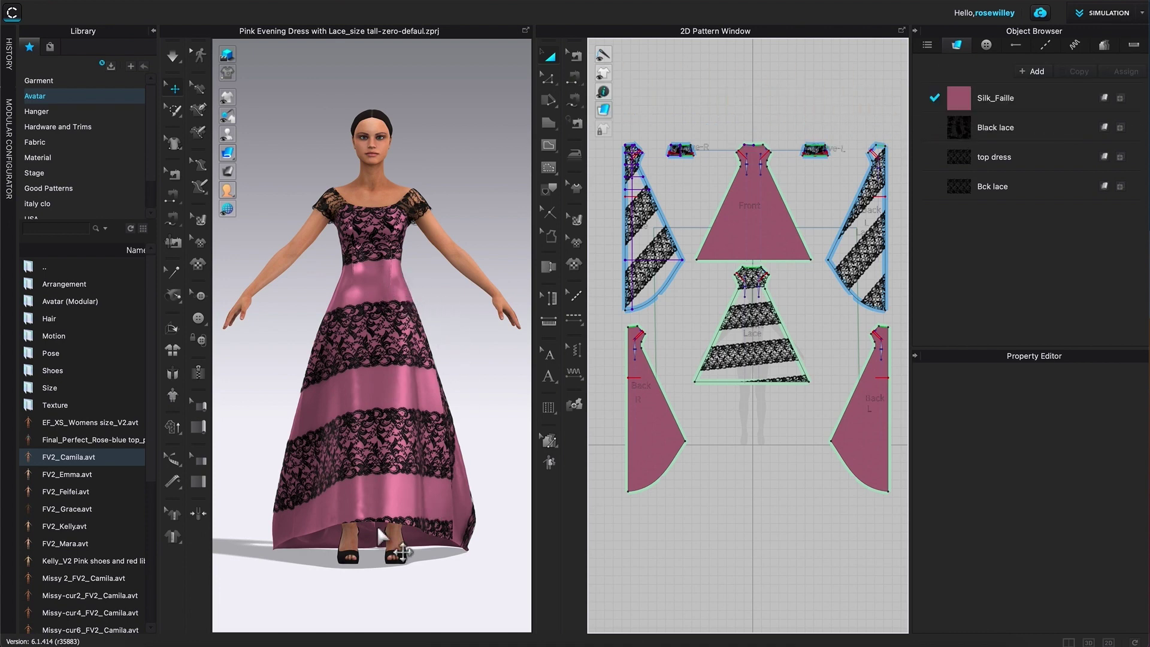
Show the Fabric library and search it for "denim"
scroll(401, 575, up, 2)
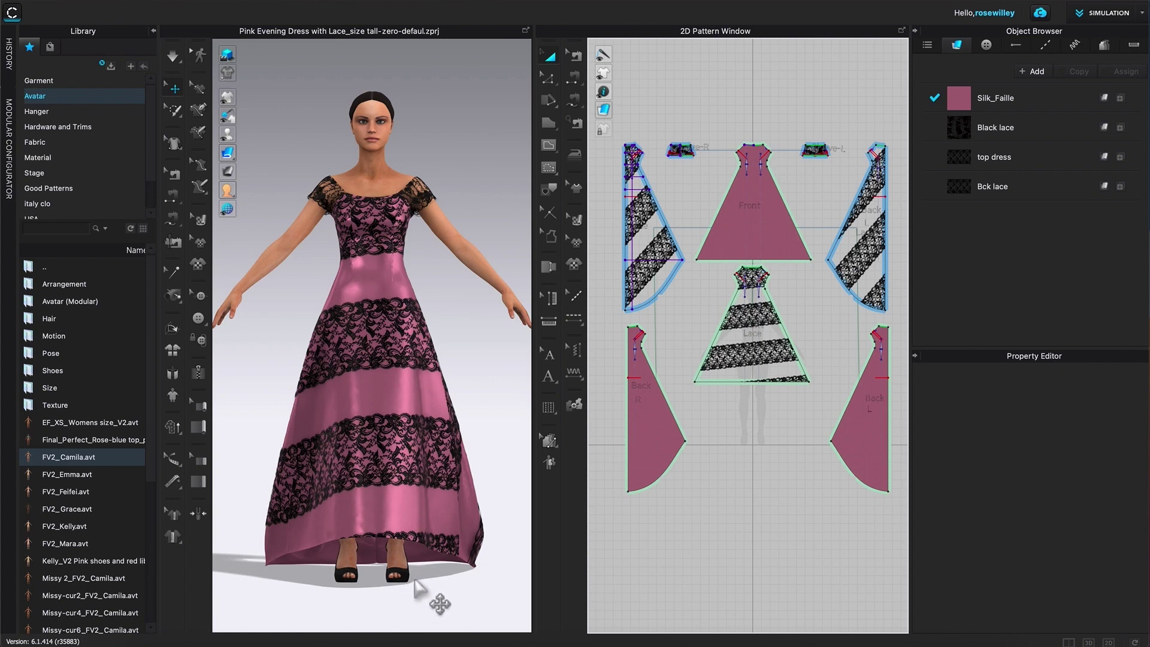
scroll(440, 412, down, 1)
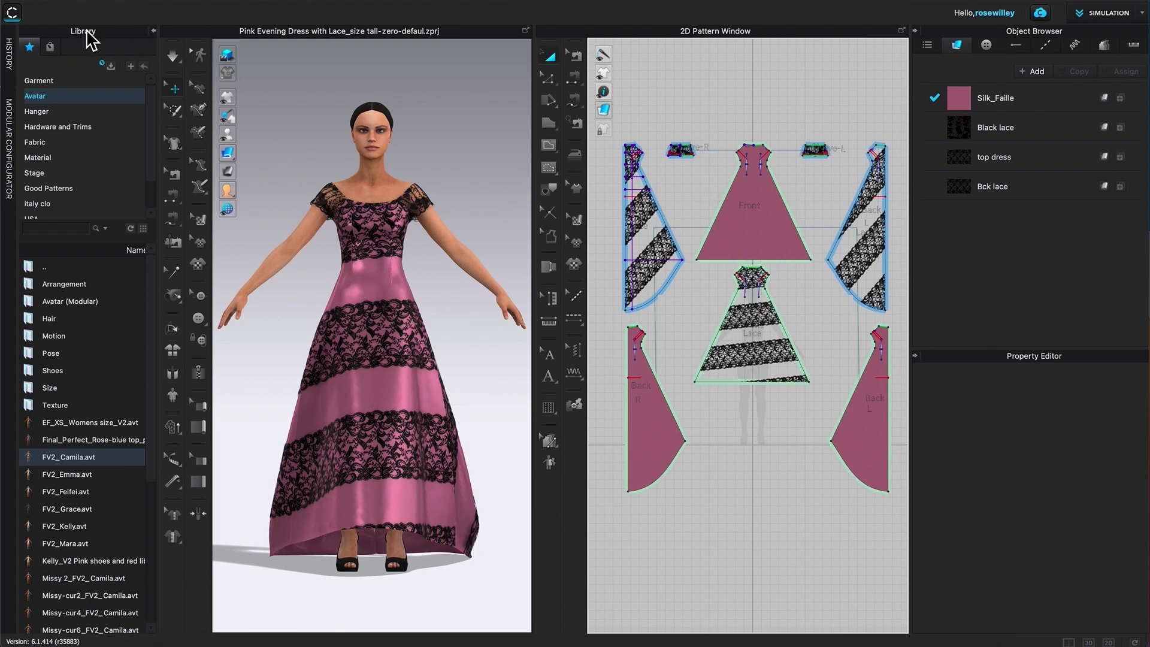
click(63, 144)
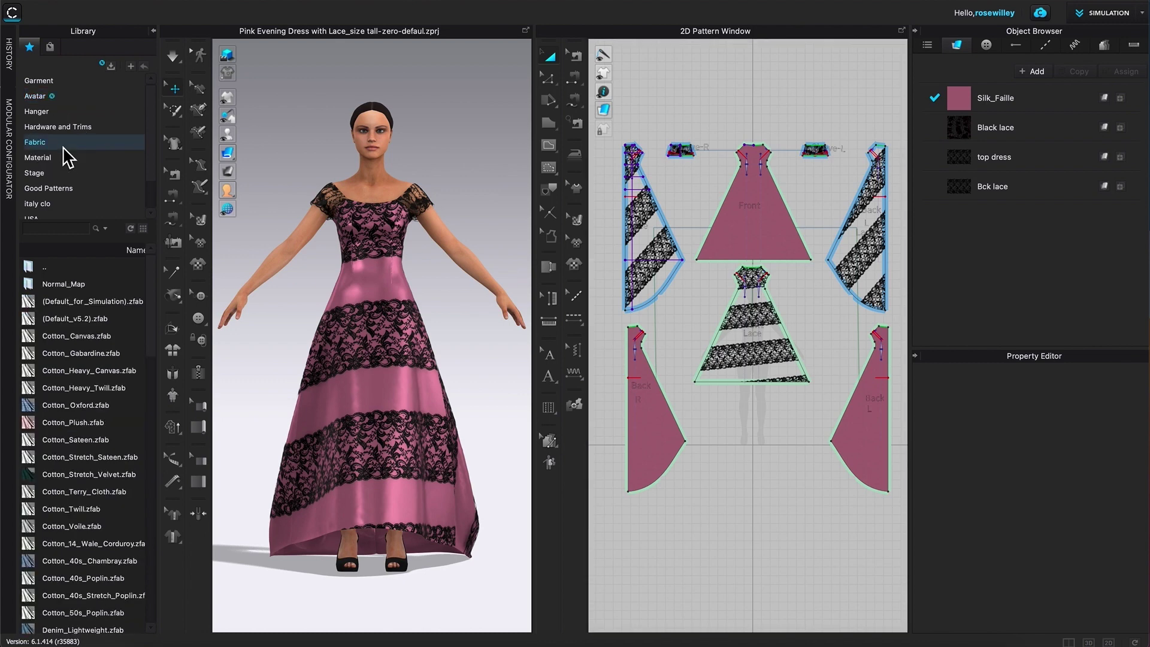
click(77, 228)
key(Return)
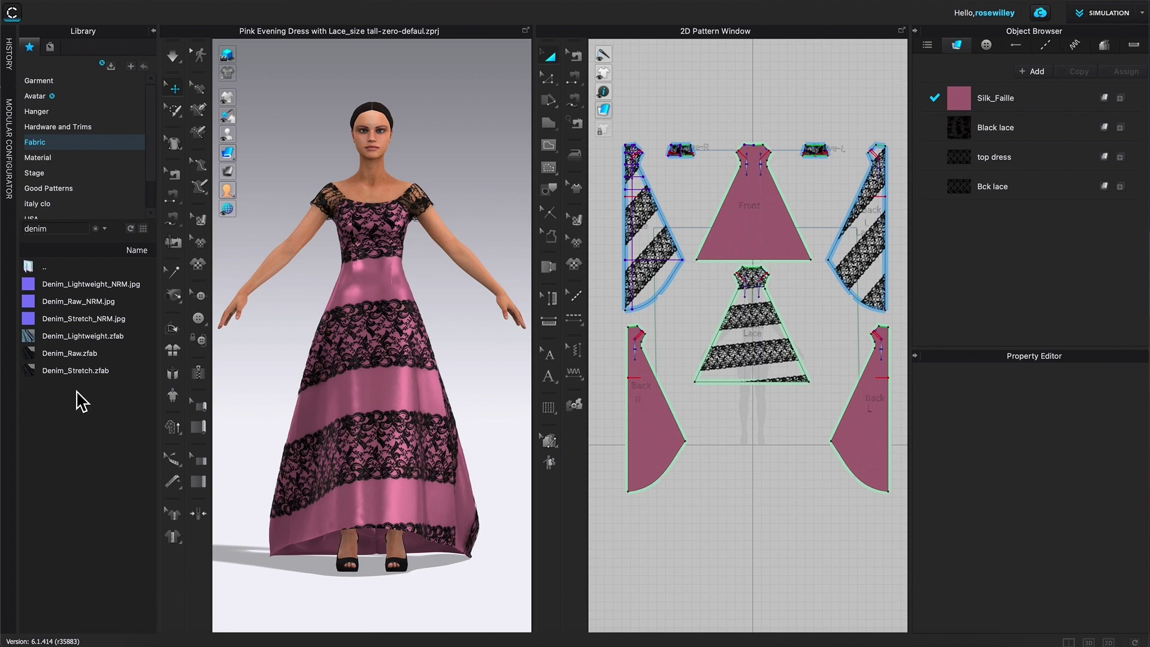
Try applying the Denim_Raw fabric directly to the Front pattern piece, and undo the assignment
drag(84, 377, 400, 291)
drag(365, 281, 90, 374)
mouse_move(64, 358)
click(32, 358)
drag(31, 359, 778, 231)
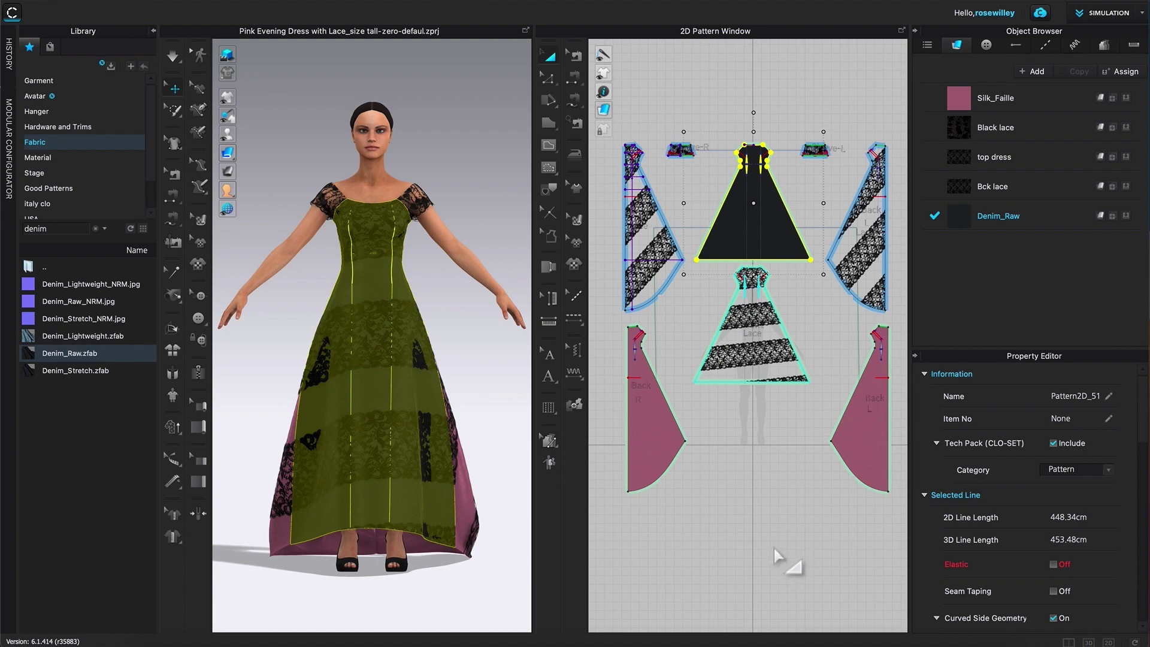
key(ctrl+z)
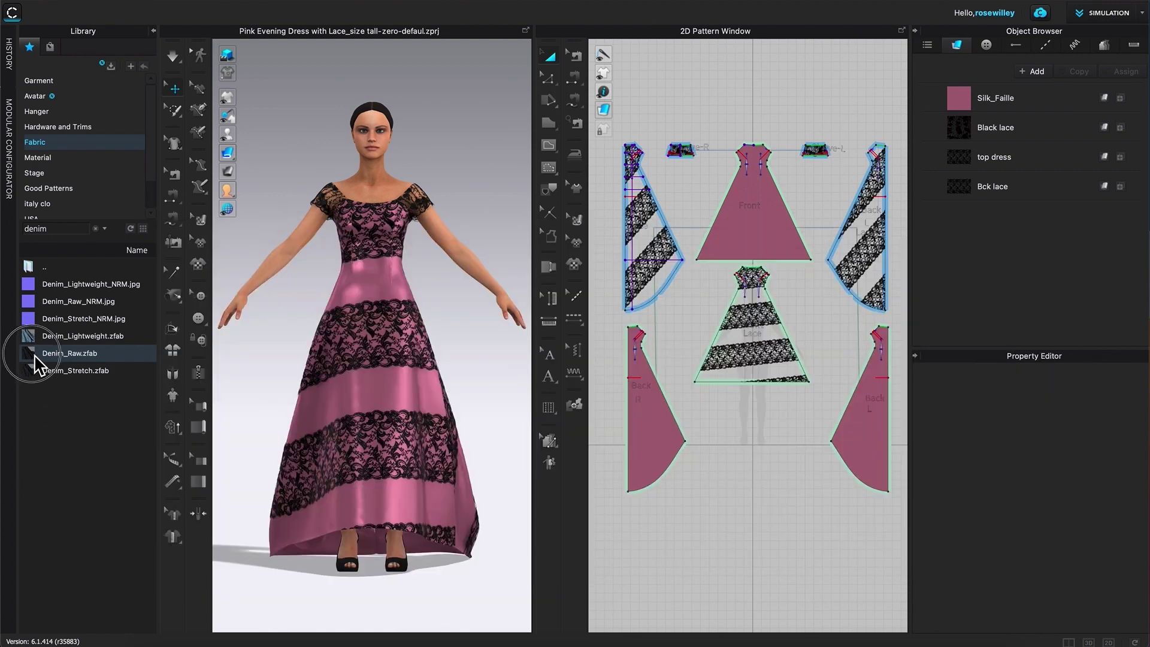
Add Denim_Raw to the garment's fabric list and assign it to the pink Front piece and both pink Back pieces
drag(30, 359, 1036, 267)
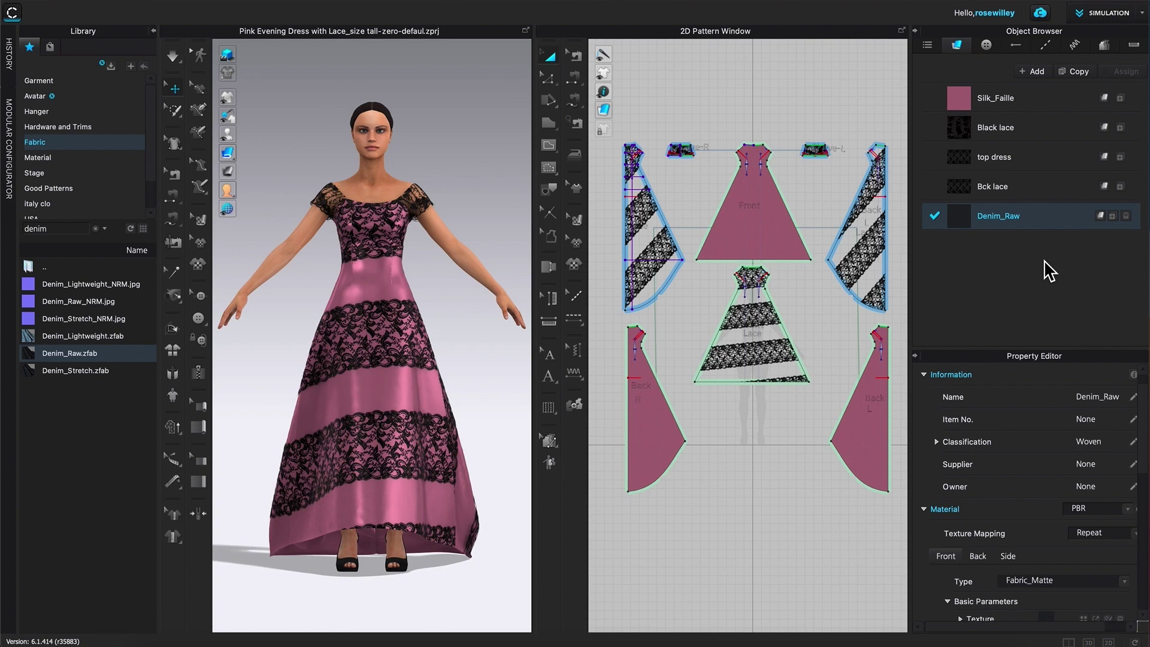
click(785, 246)
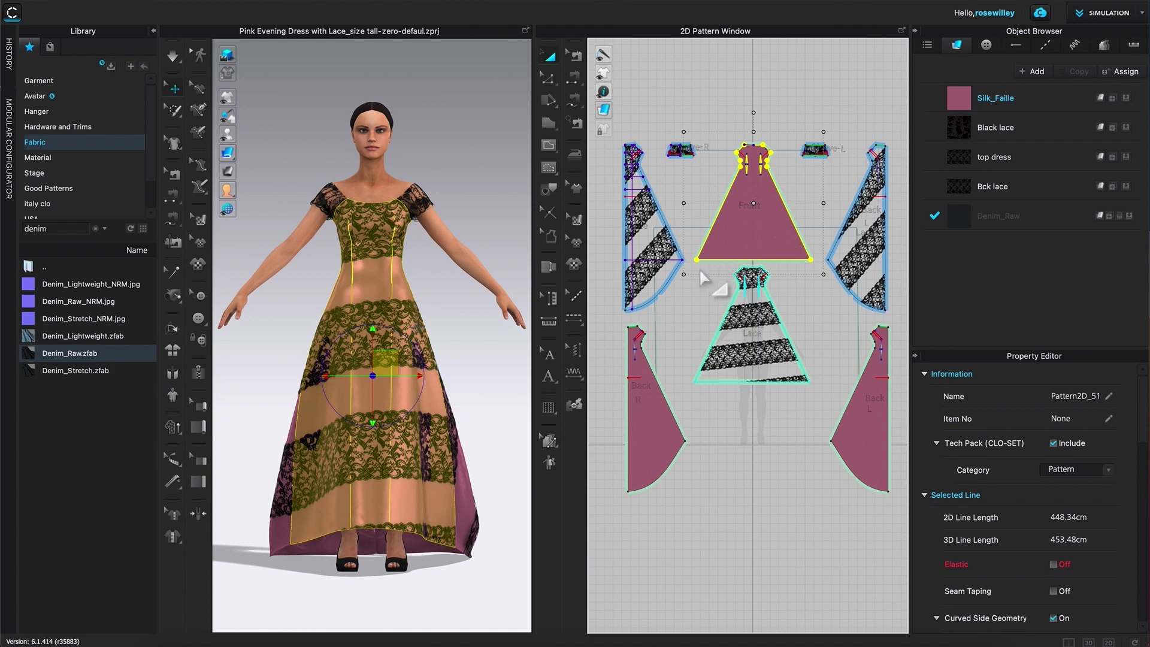
shift+click(653, 439)
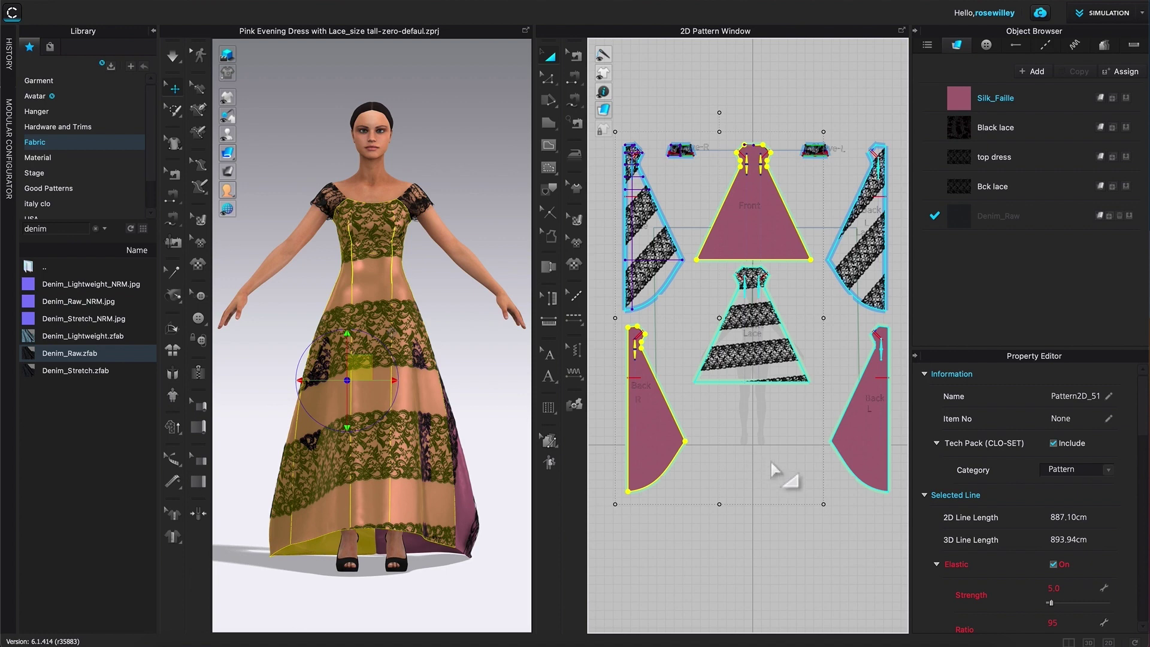
shift+click(870, 458)
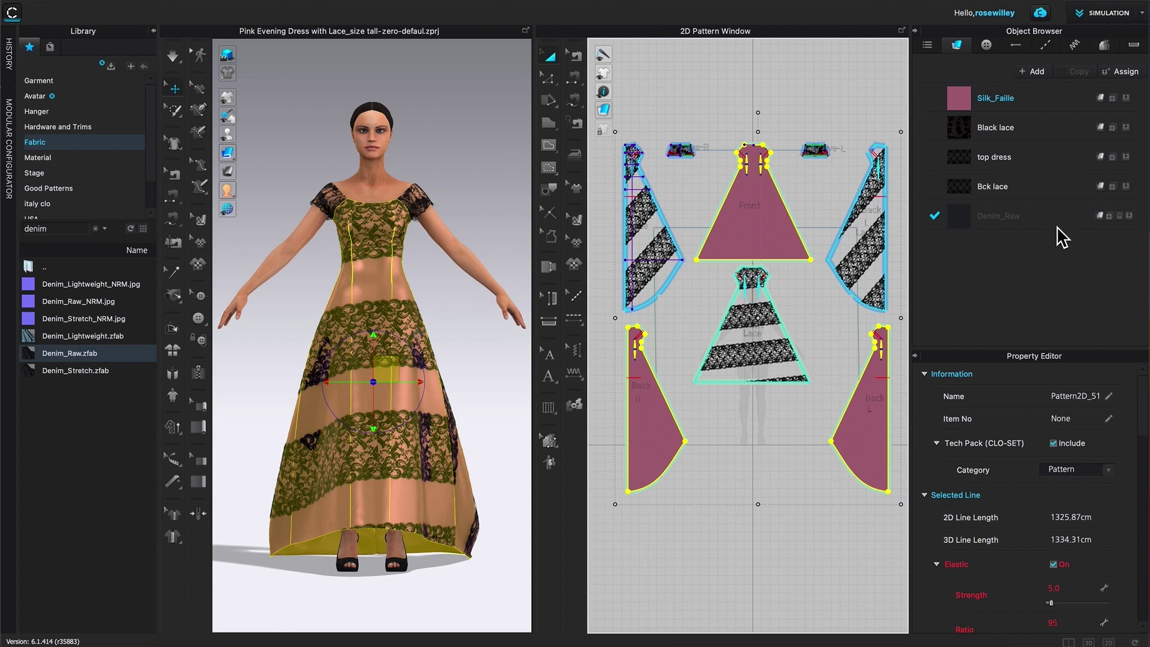
click(1131, 217)
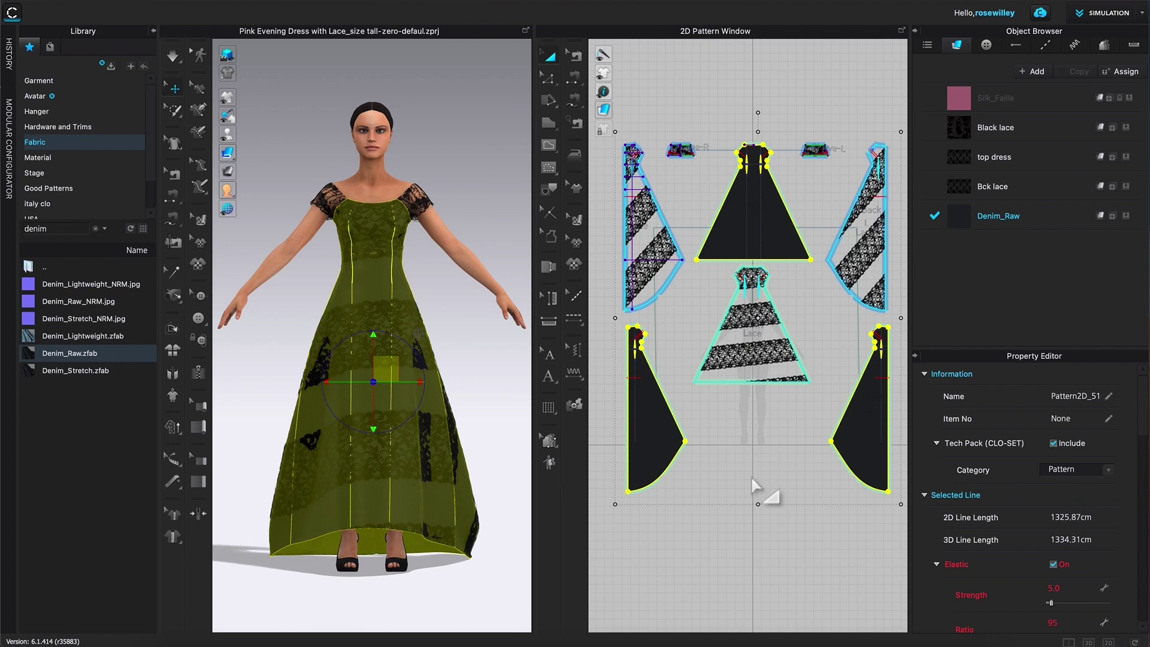
Try red CC0B0B as the Denim_Raw fabric's colour, and replace it with the swatch Cyan 3 (2C9A9A)
mouse_move(754, 484)
mouse_down()
mouse_move(454, 353)
mouse_move(470, 380)
mouse_move(629, 503)
mouse_move(750, 475)
mouse_up()
drag(753, 481, 1012, 216)
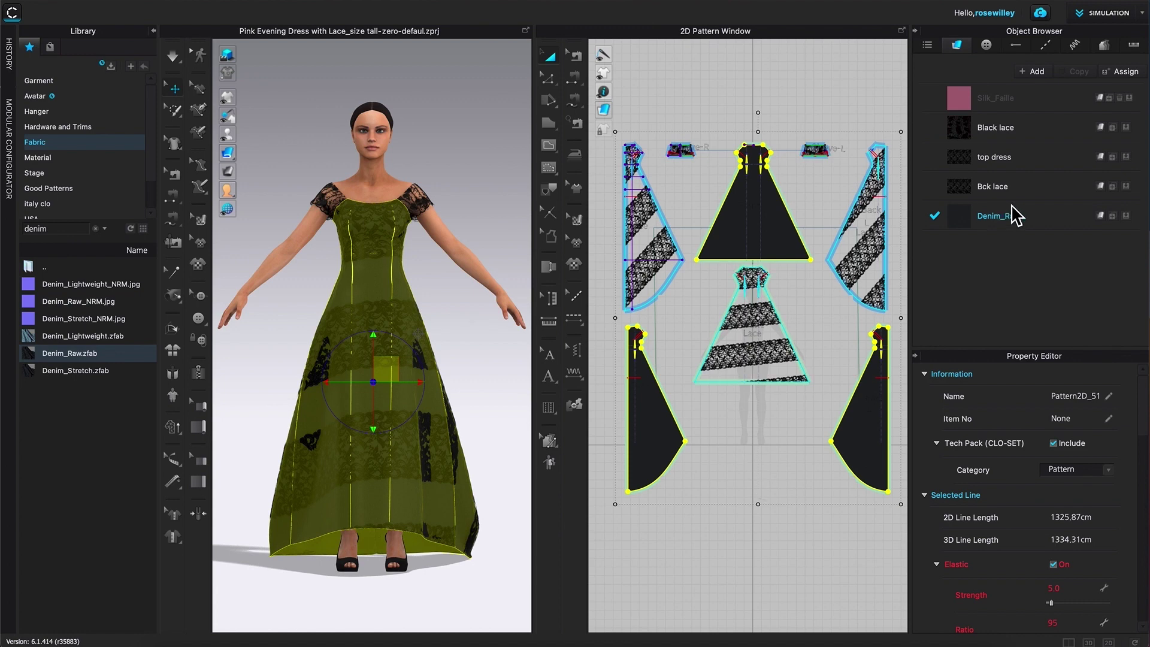
click(1050, 219)
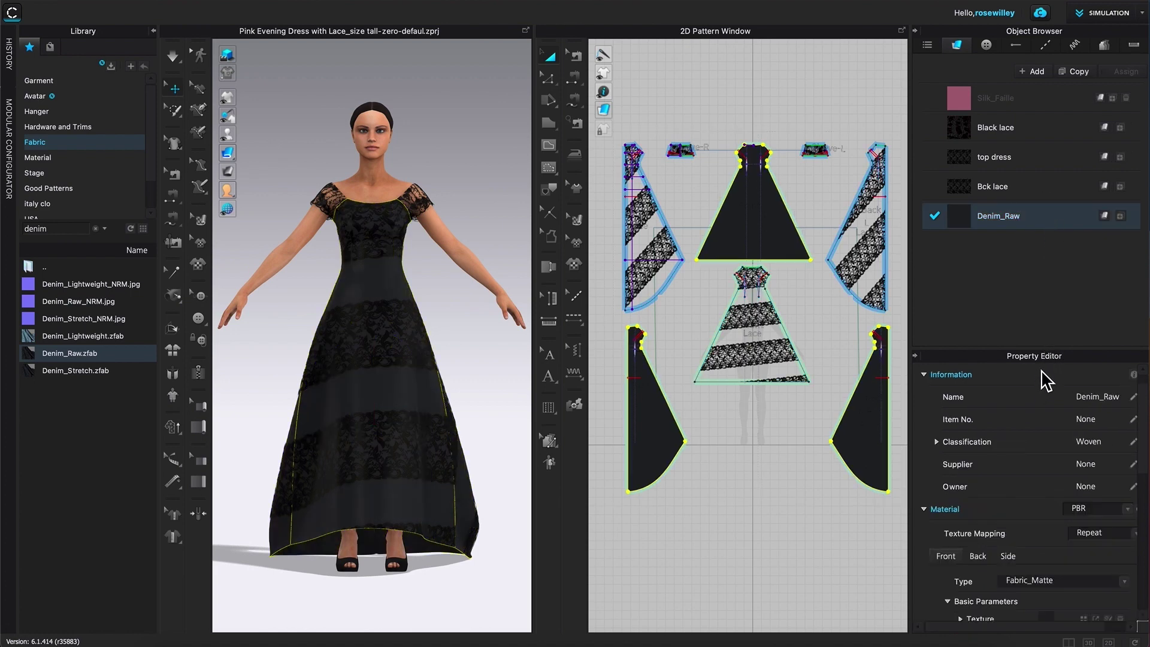
scroll(1041, 431, down, 3)
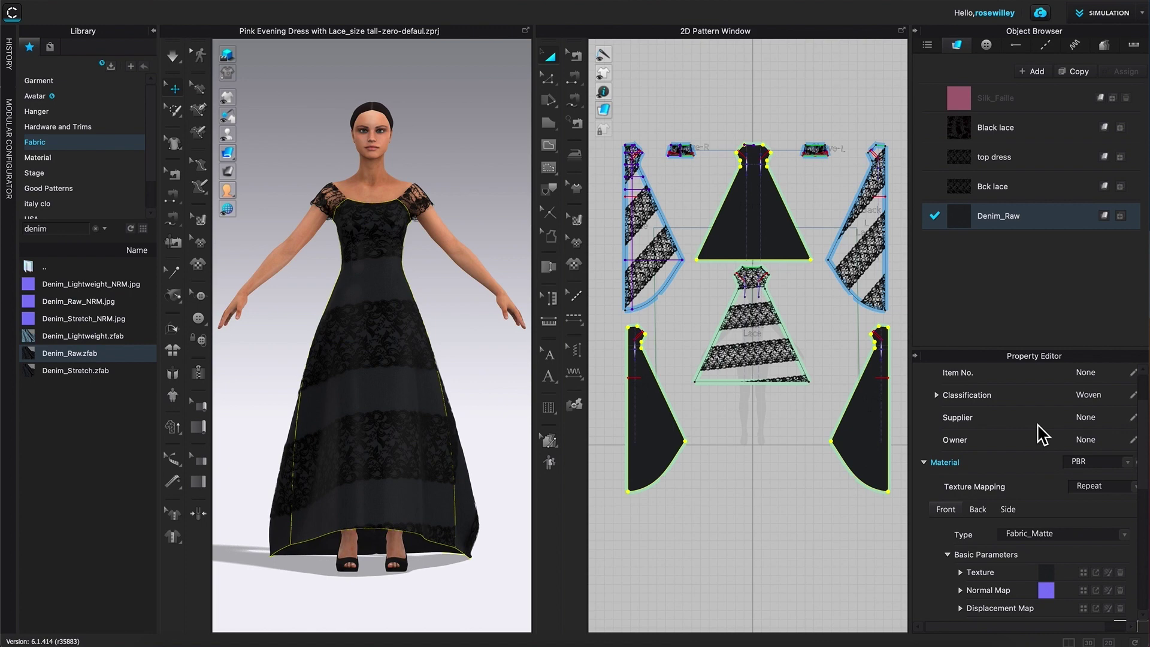
scroll(1043, 434, down, 1)
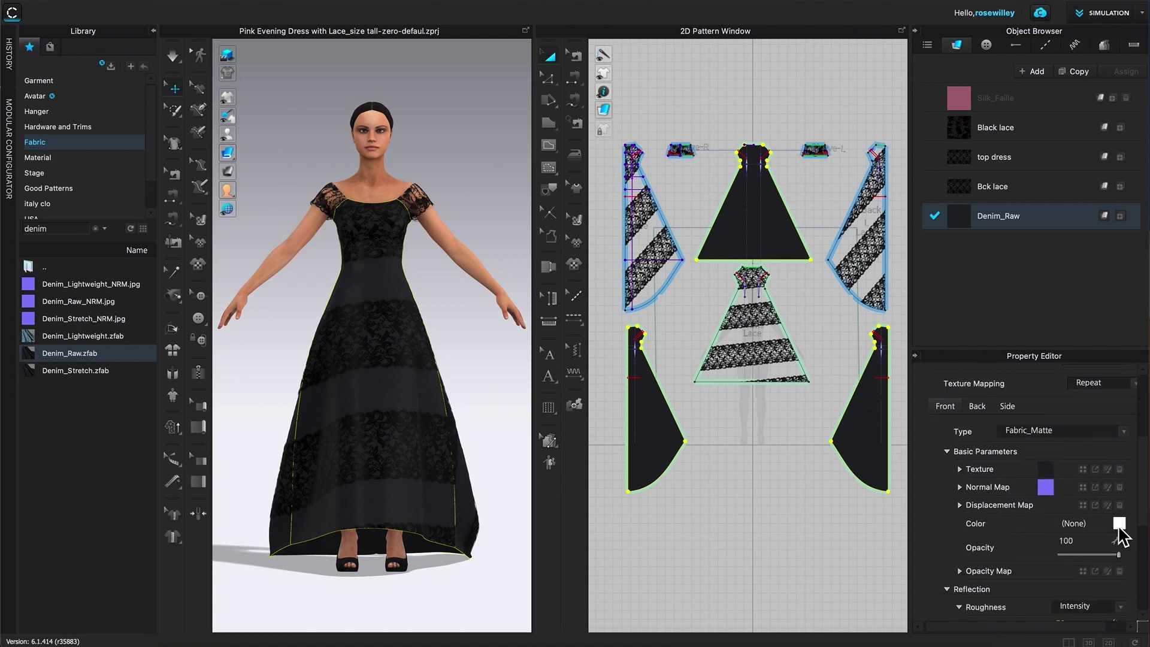
click(1119, 523)
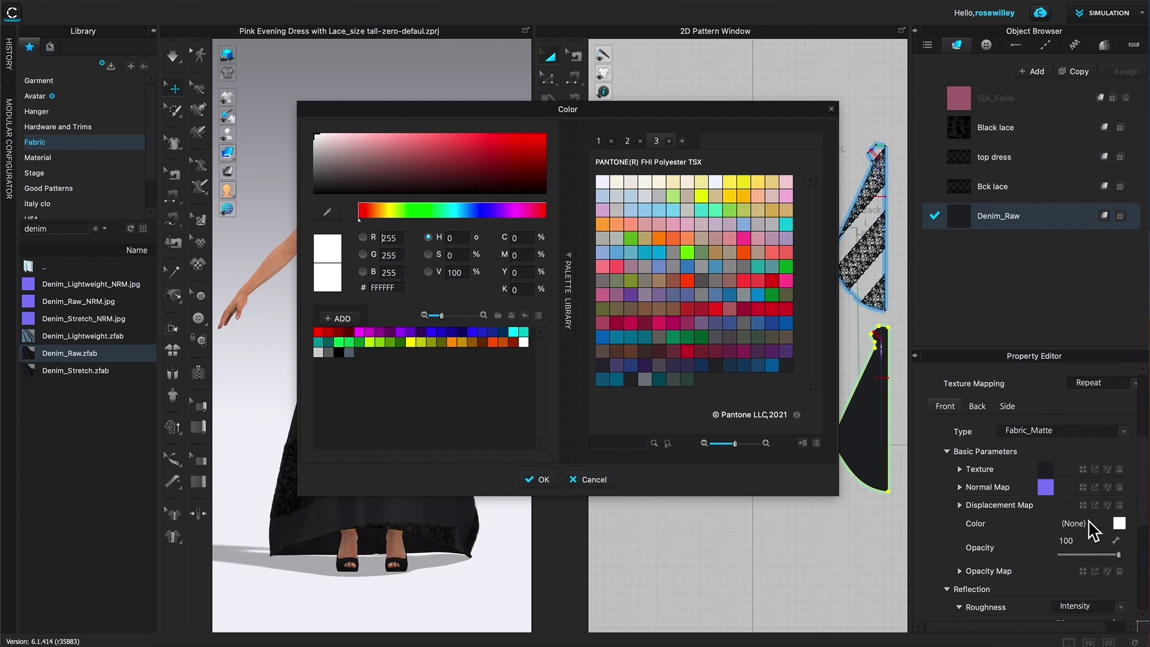
drag(649, 119, 864, 57)
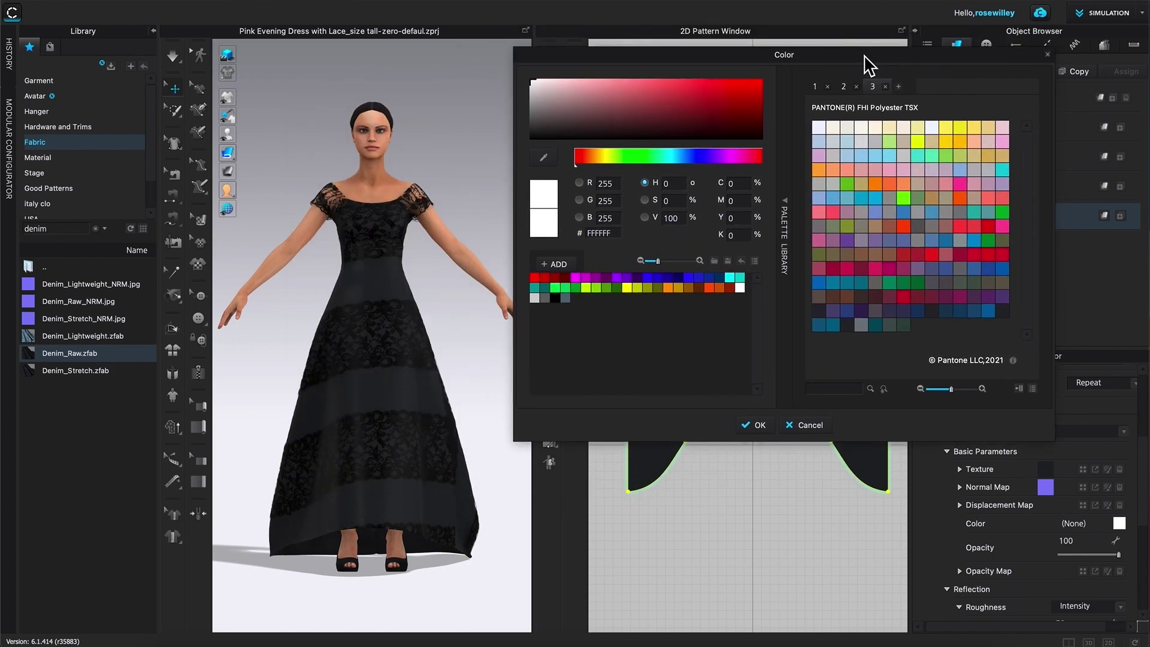
click(752, 93)
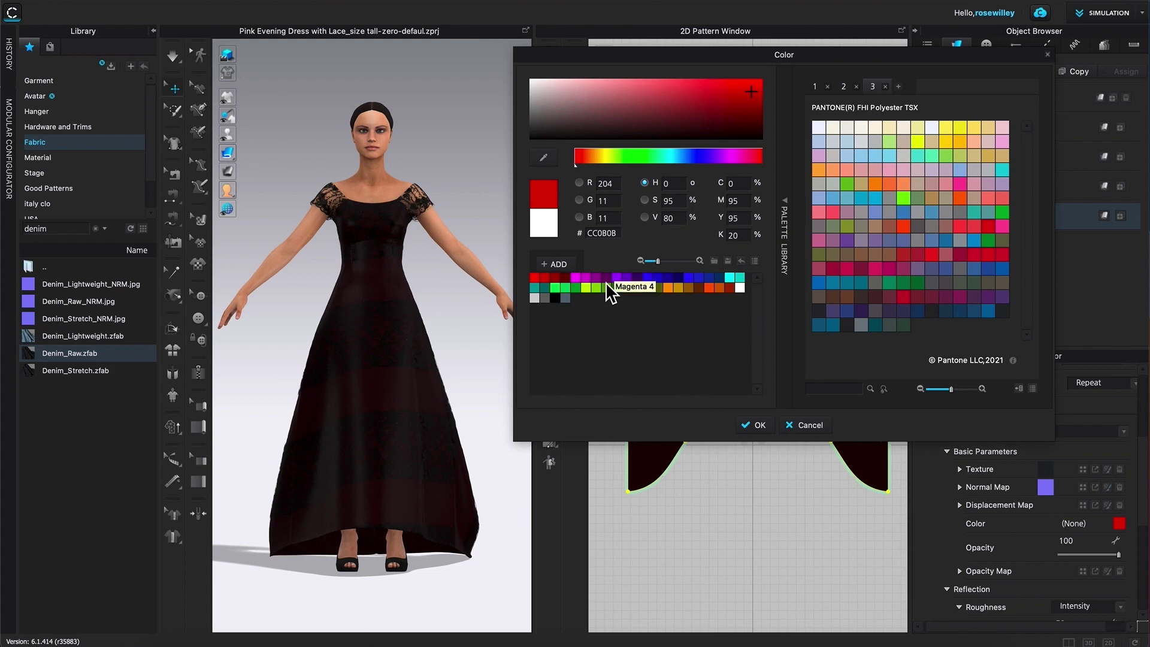
click(535, 288)
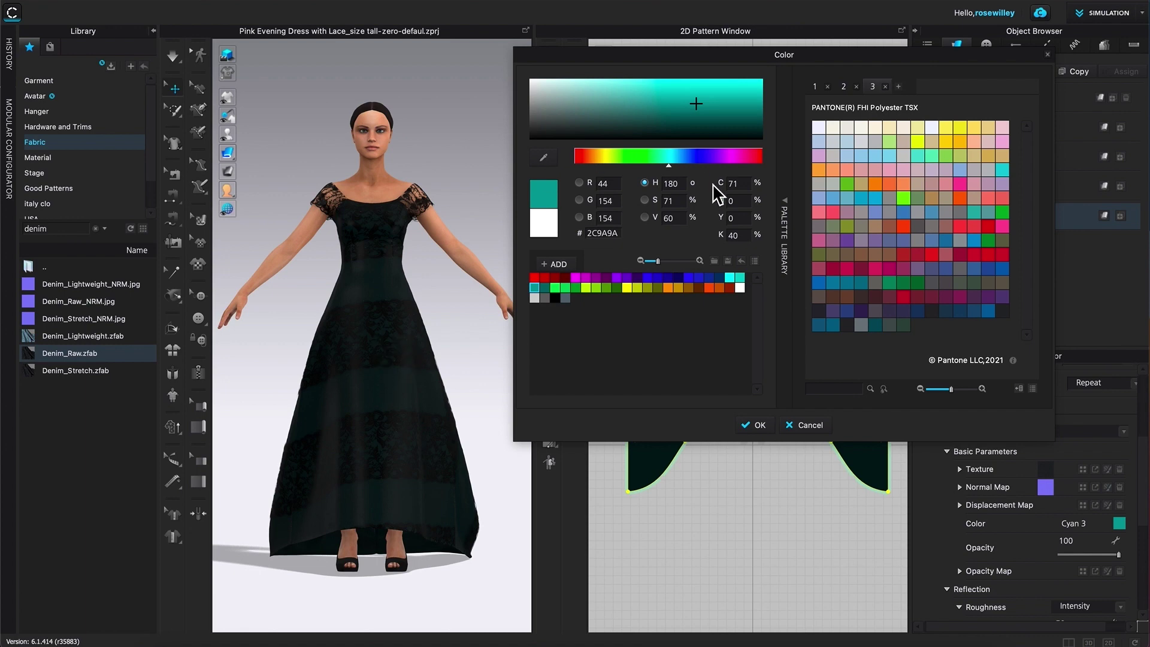
click(758, 425)
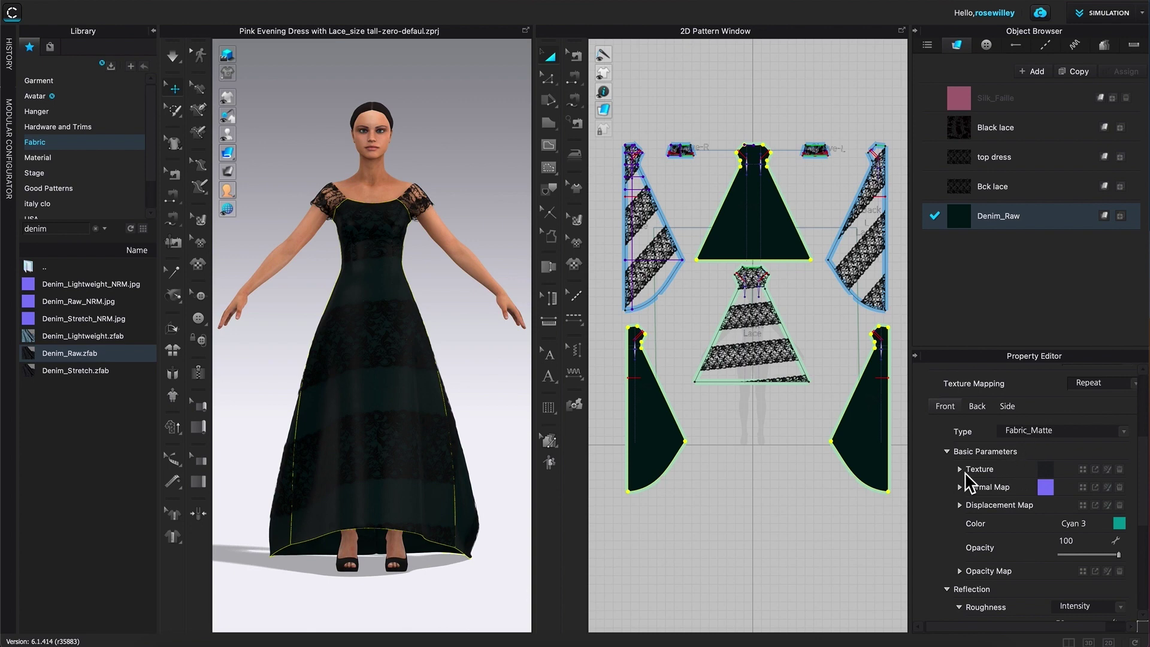
Delete the texture map from the front of the Denim_Raw fabric and deselect the pattern pieces
click(1119, 470)
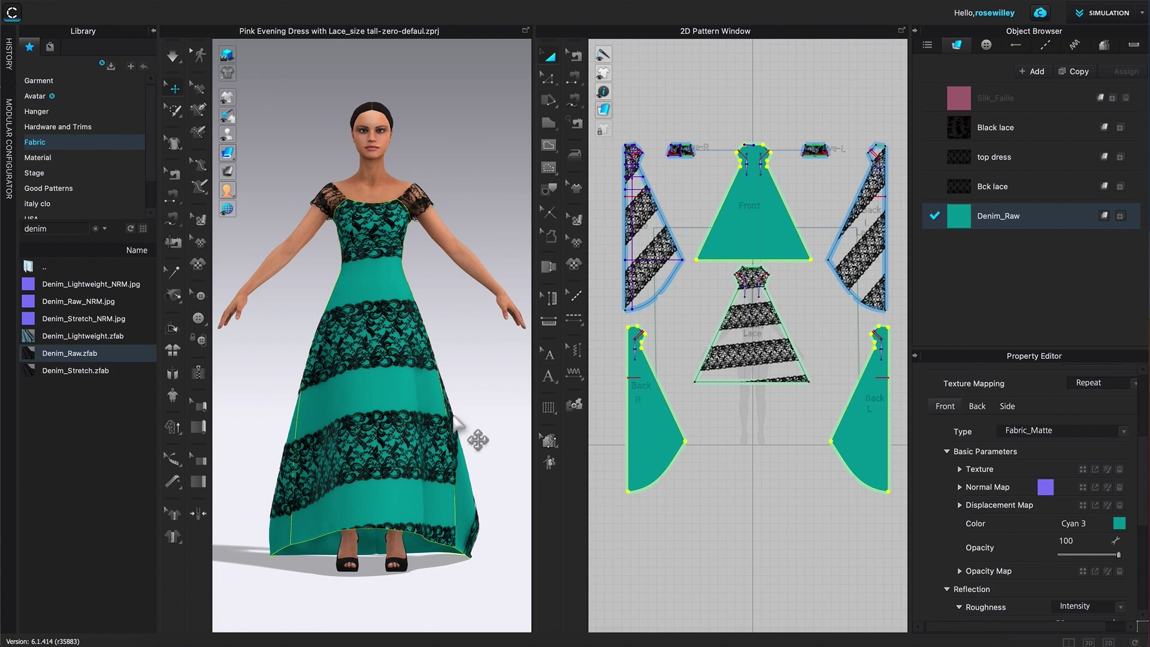
click(730, 520)
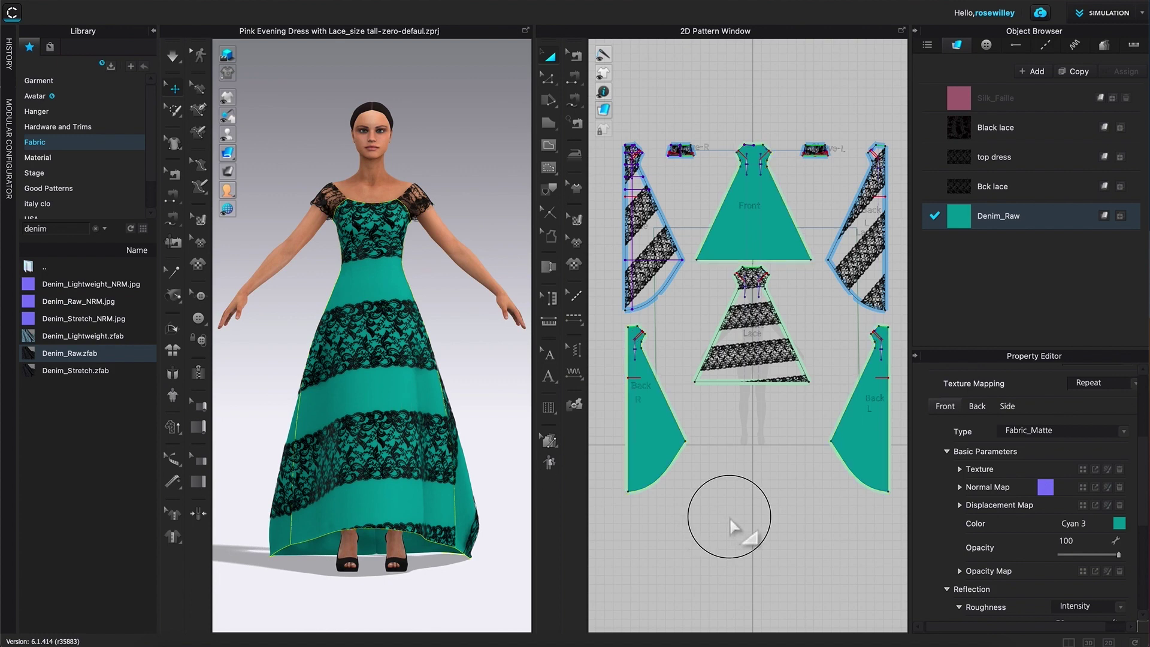
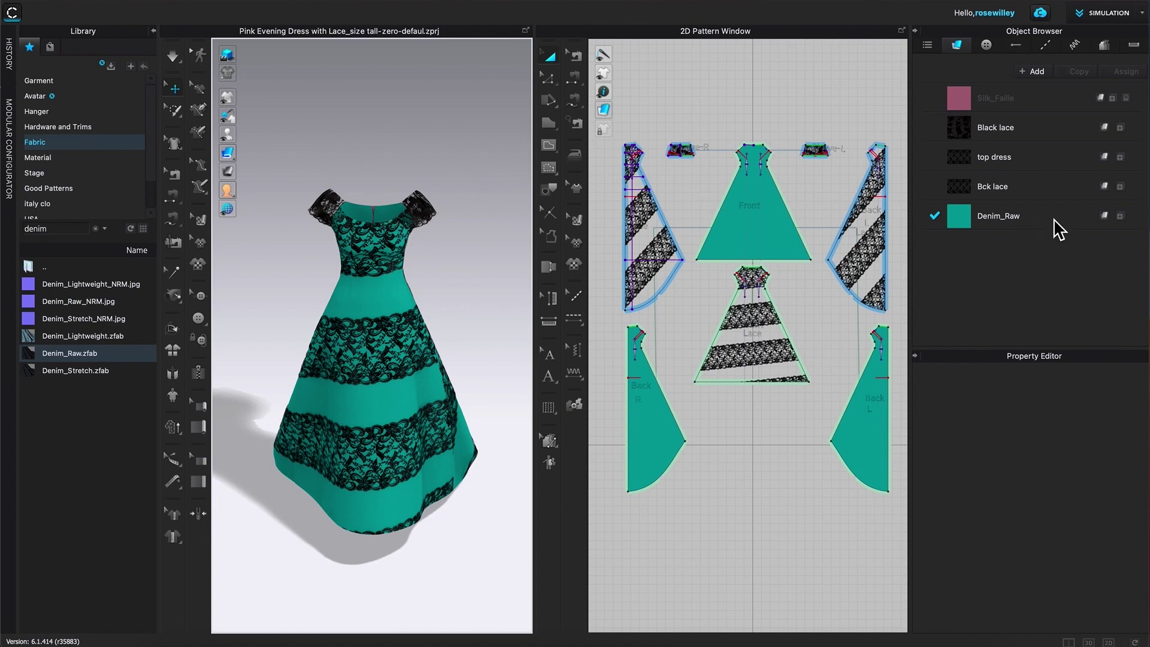
Turn off Use Same Material as Front for the back side of the Denim_Raw fabric
click(987, 223)
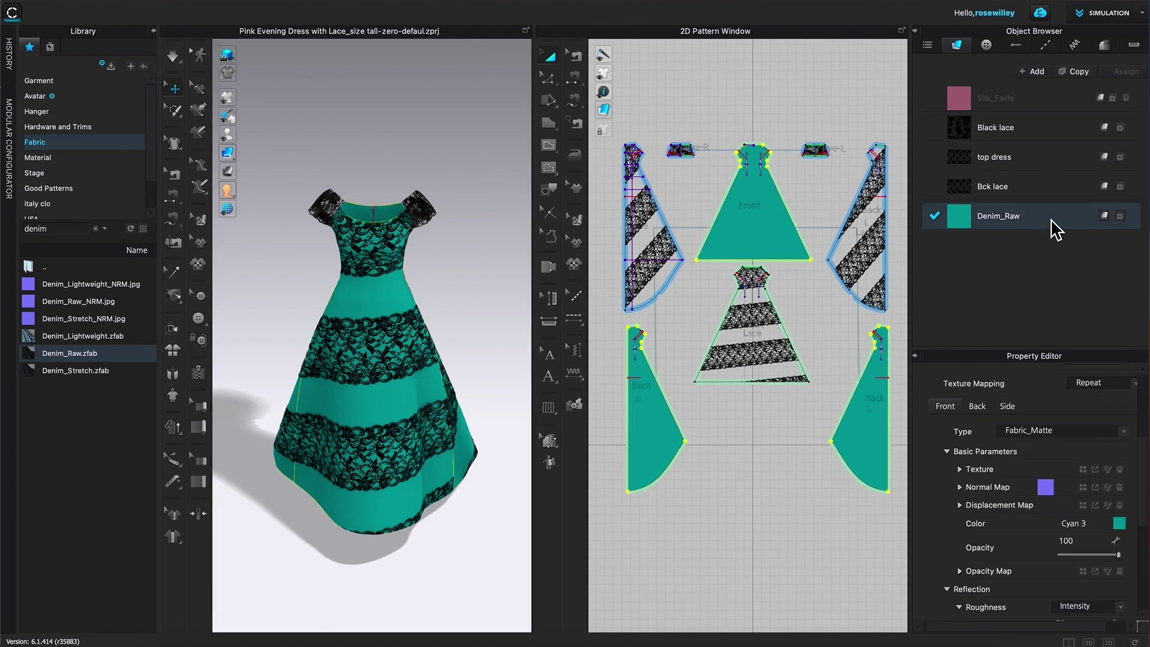
scroll(1030, 398, down, 3)
scroll(1033, 403, up, 1)
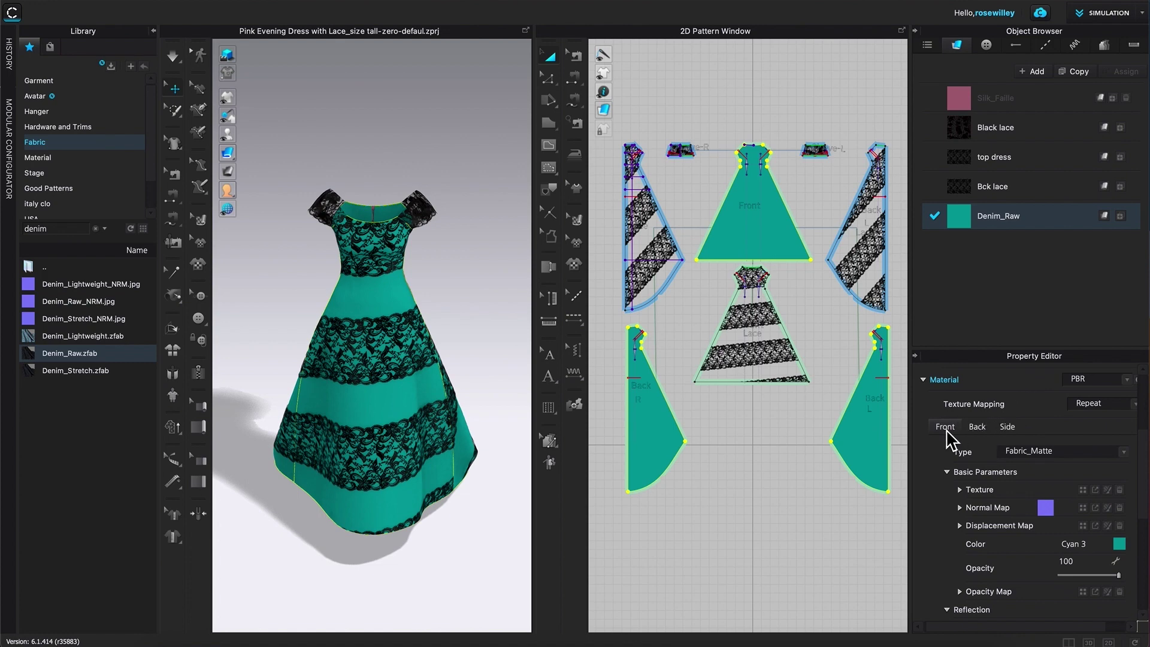
click(1007, 429)
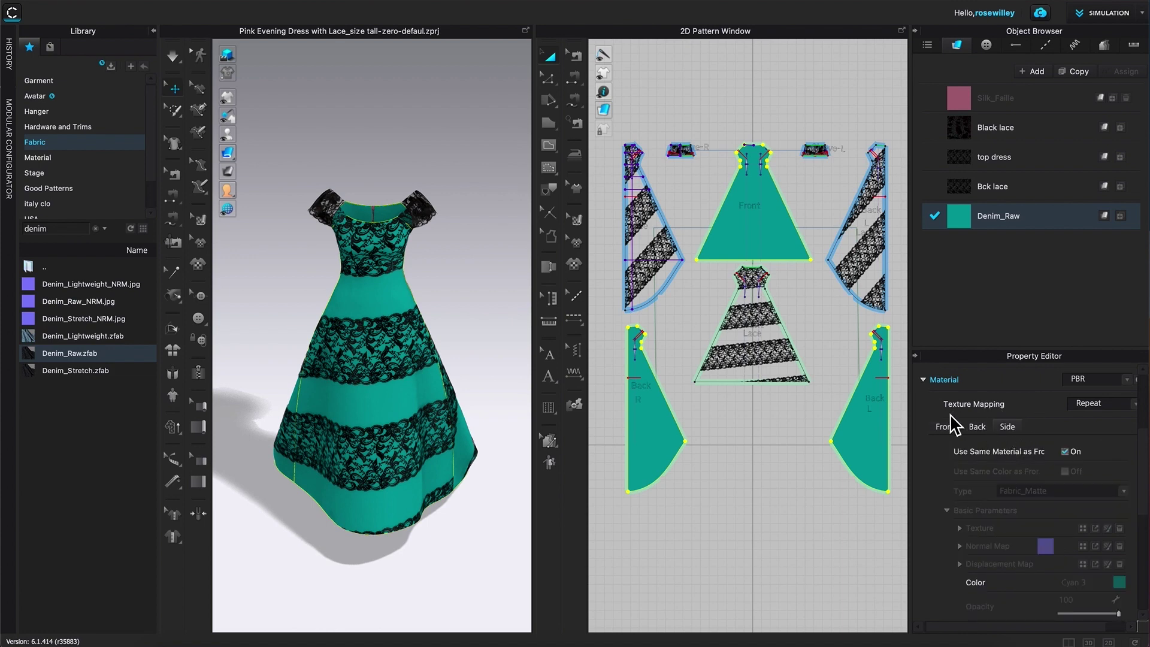
click(979, 435)
click(1064, 452)
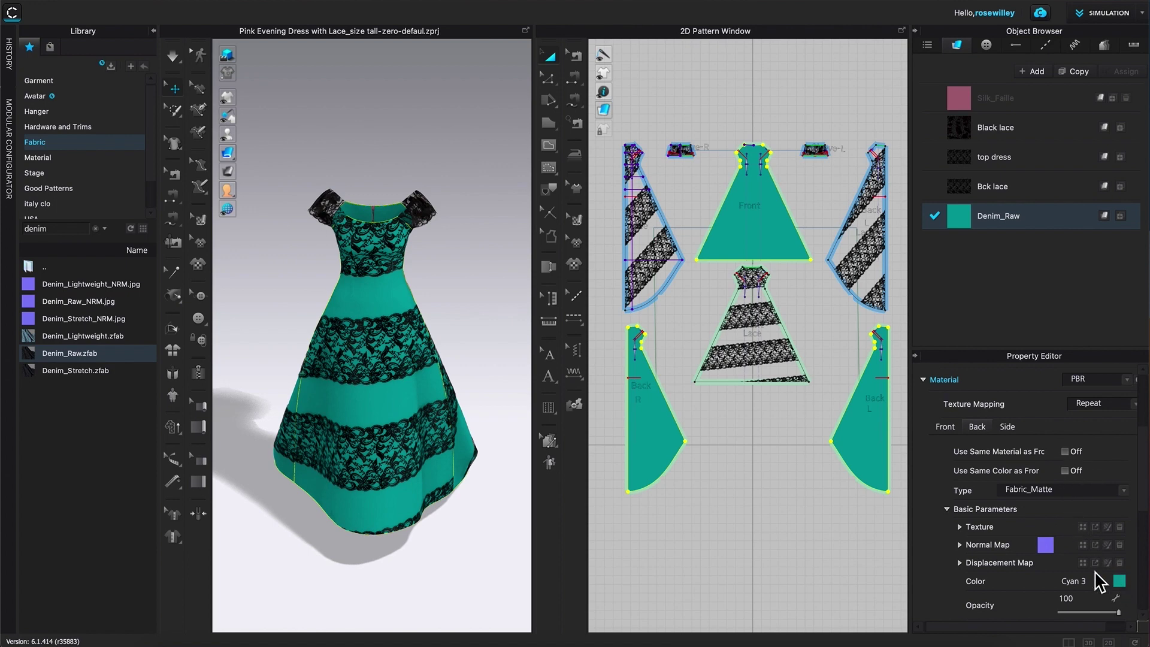
Try the off-white Pantone swatch F1F2FF as the colour of the Denim_Raw fabric's back side
click(1125, 585)
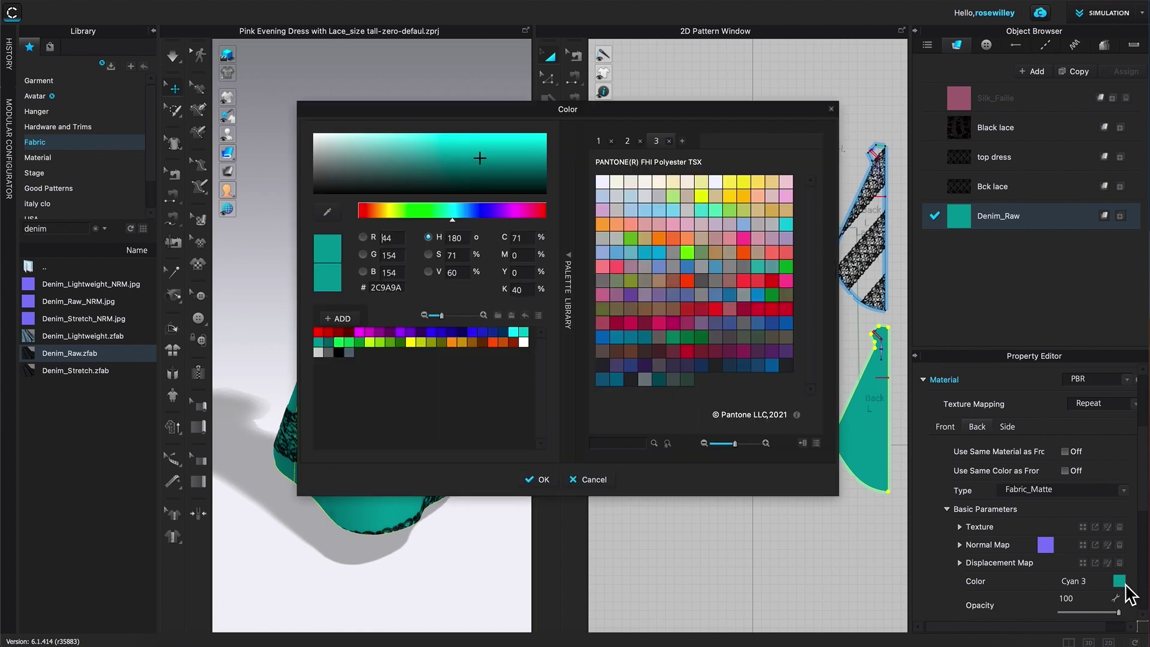
drag(484, 108, 646, 97)
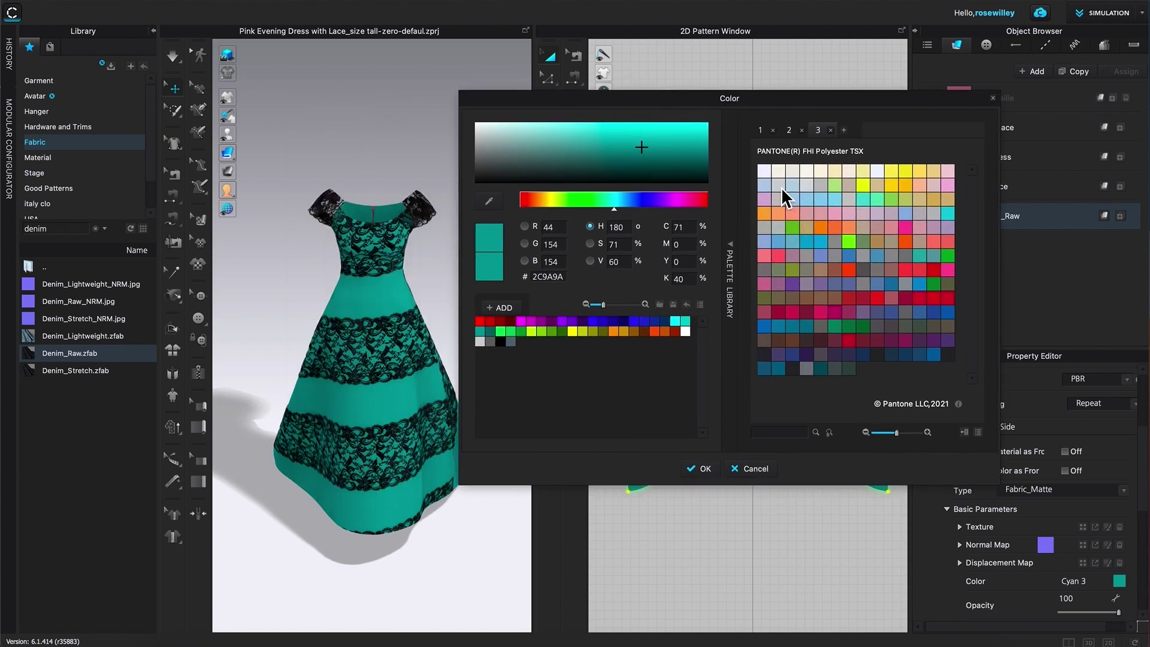
click(765, 171)
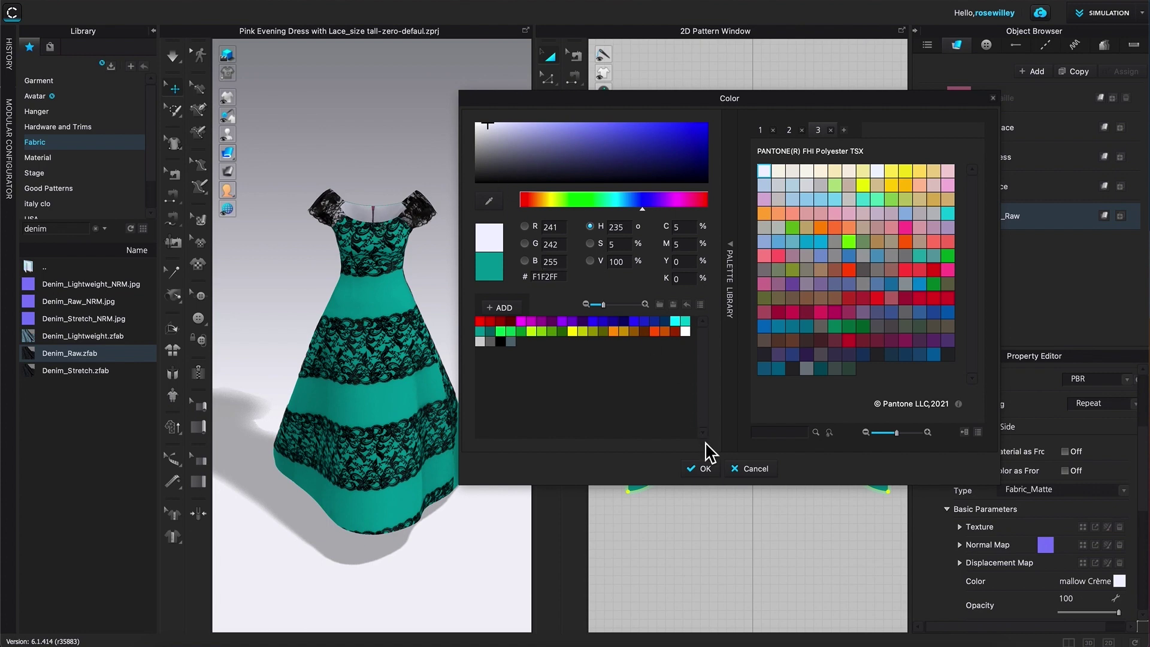
click(704, 469)
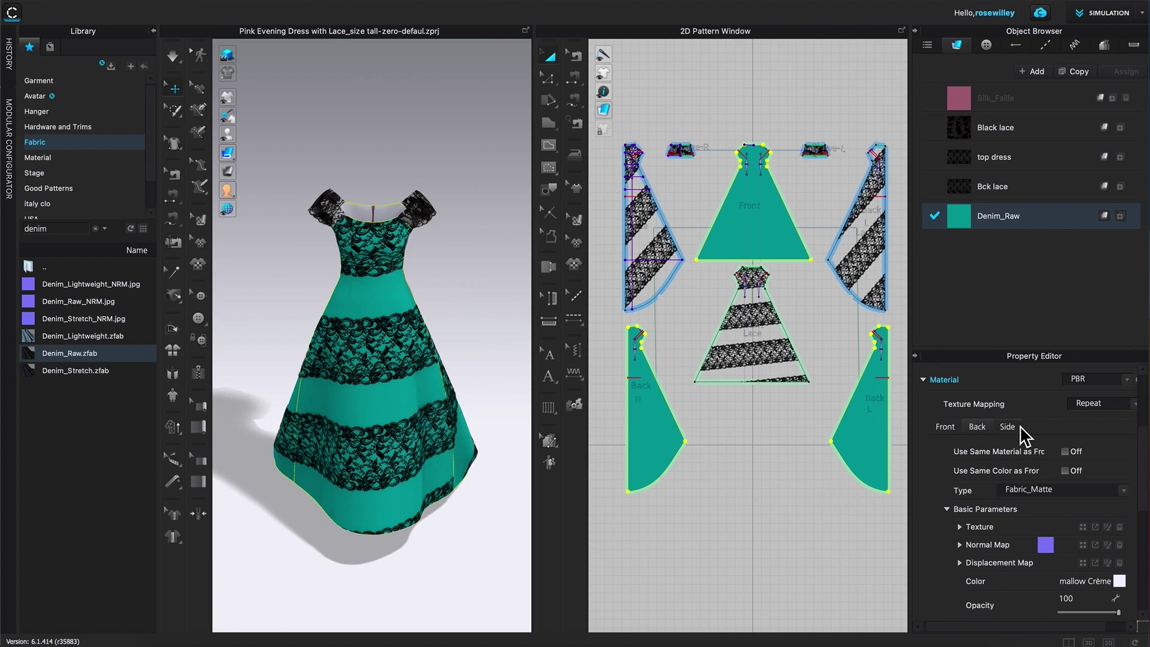
Turn on Use Same Material as Front for the back side of the Denim_Raw fabric and deselect the fabric
scroll(1021, 434, down, 1)
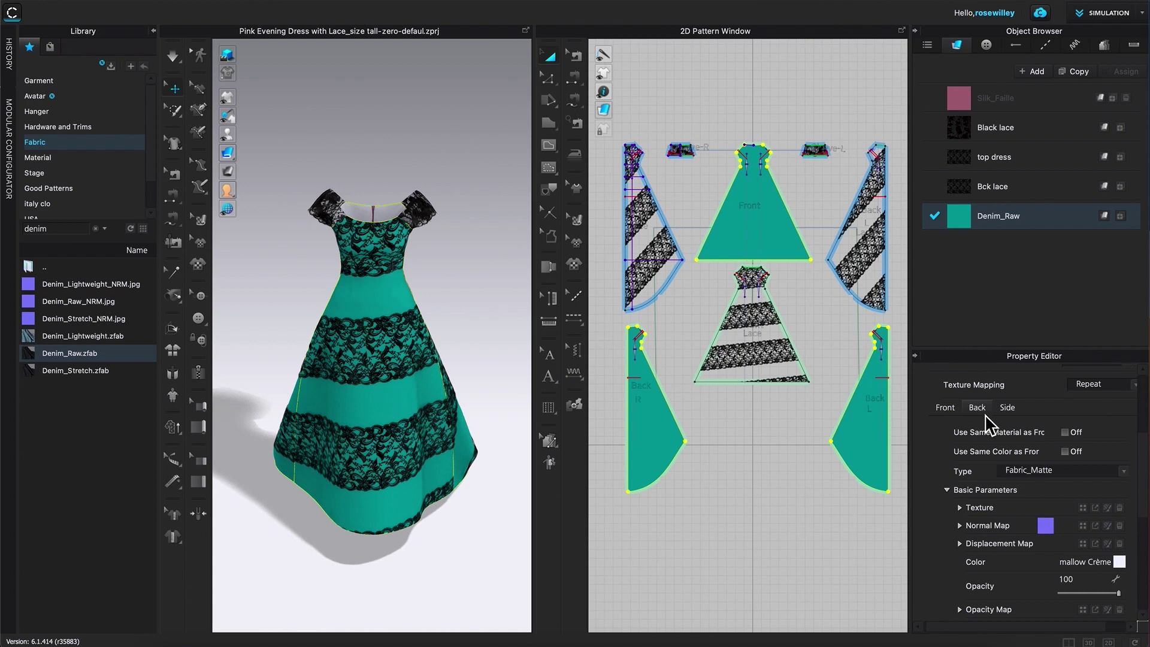
click(1069, 436)
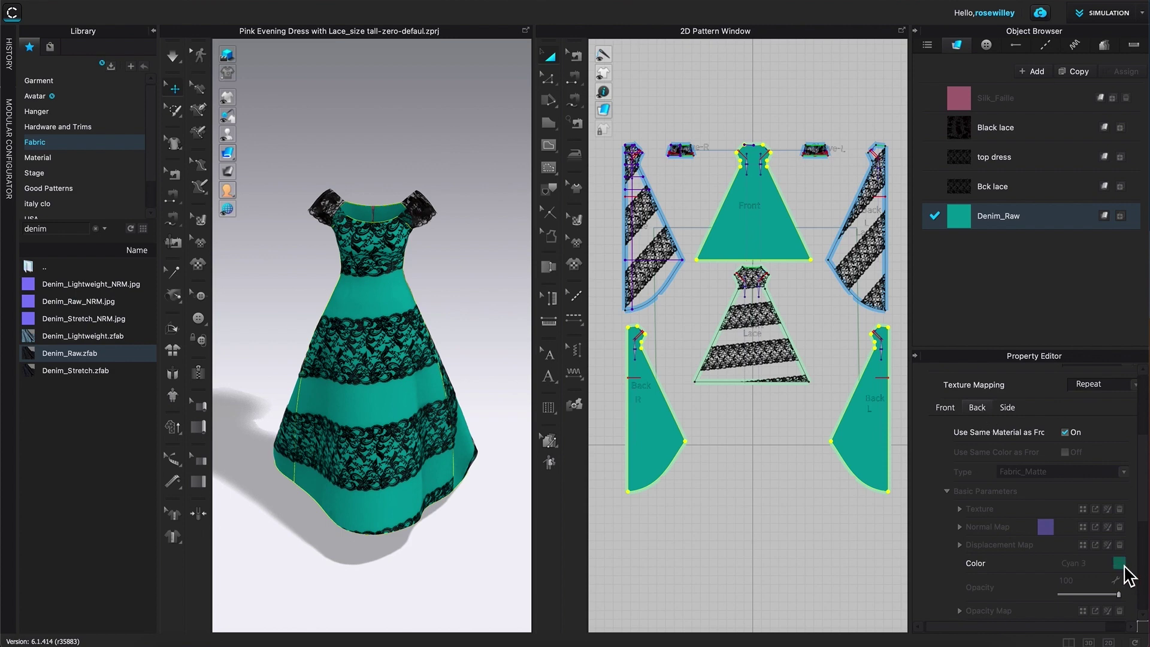
scroll(1039, 438, down, 5)
drag(1036, 430, 770, 457)
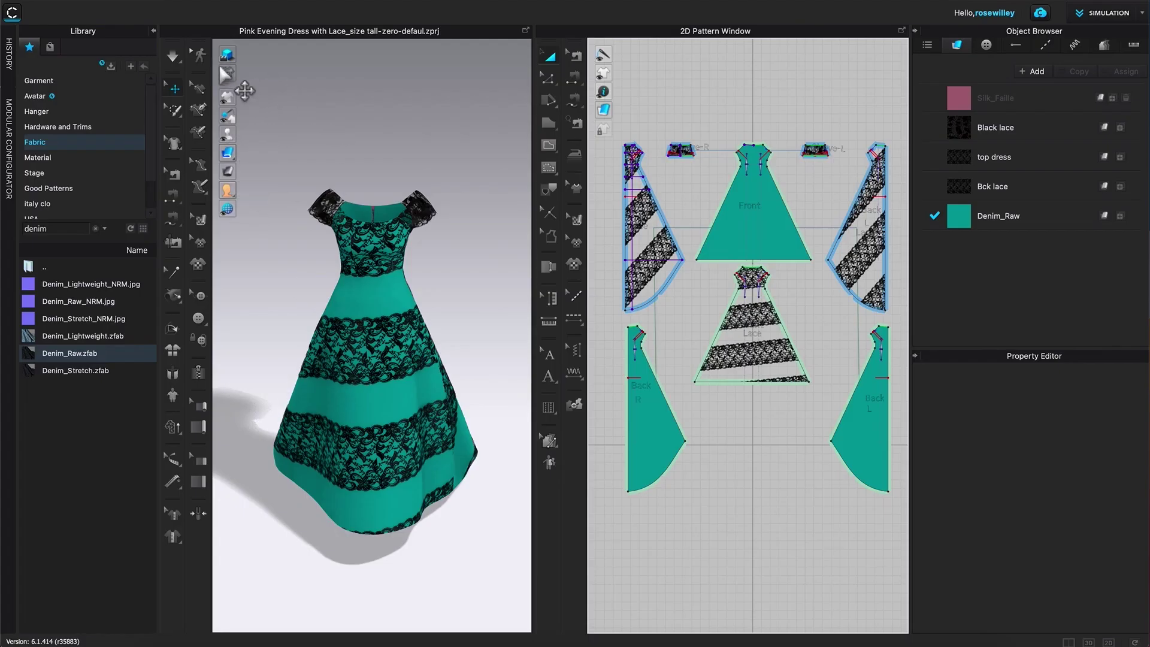
Show the avatar wearing the dress, with her shoes in view
mouse_move(229, 131)
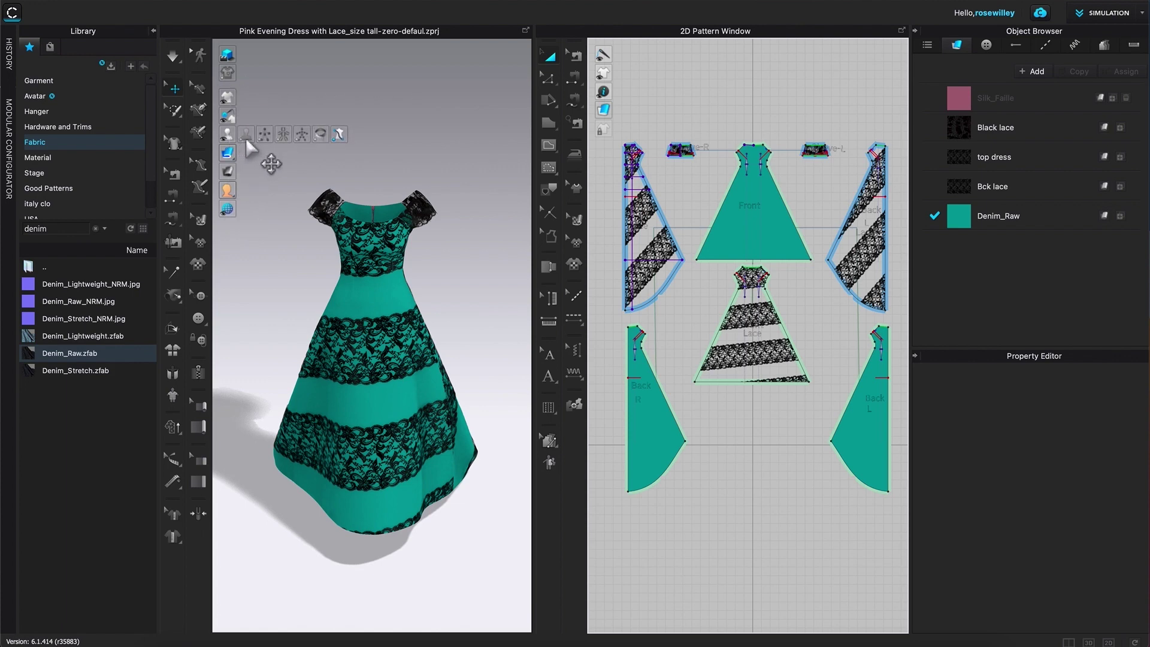
click(246, 135)
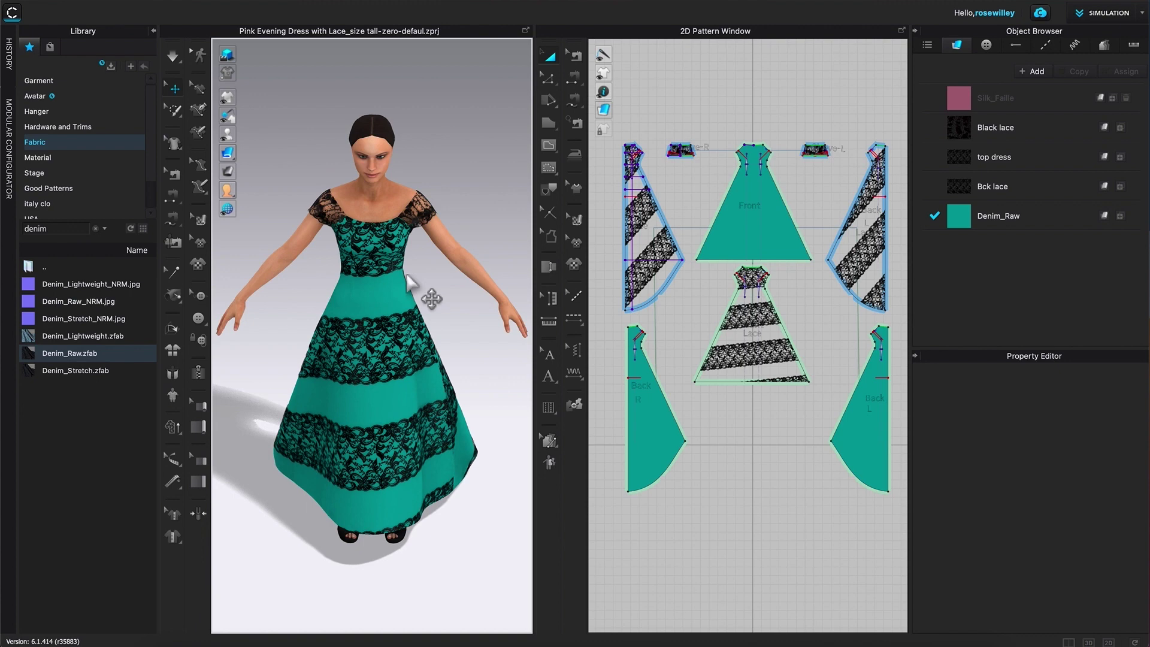
right_drag(477, 554, 479, 536)
middle_drag(439, 590, 432, 522)
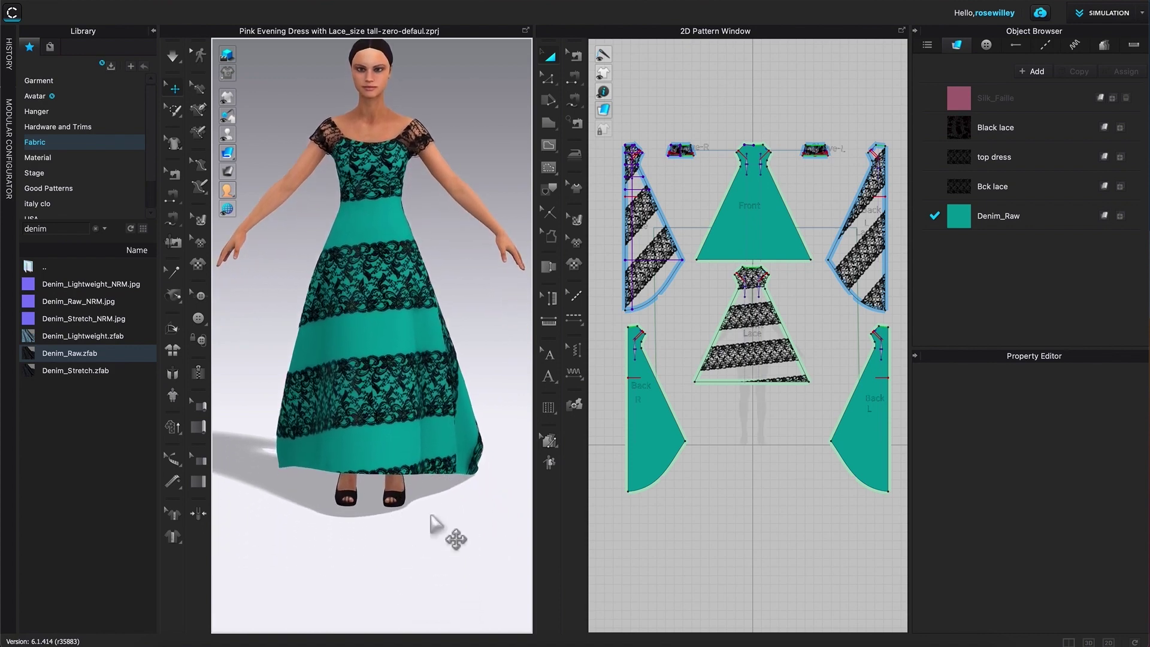
Set both of the avatar's shoes to teal 009493, sampled from the dress with the eyedropper, and delete their texture map
click(347, 497)
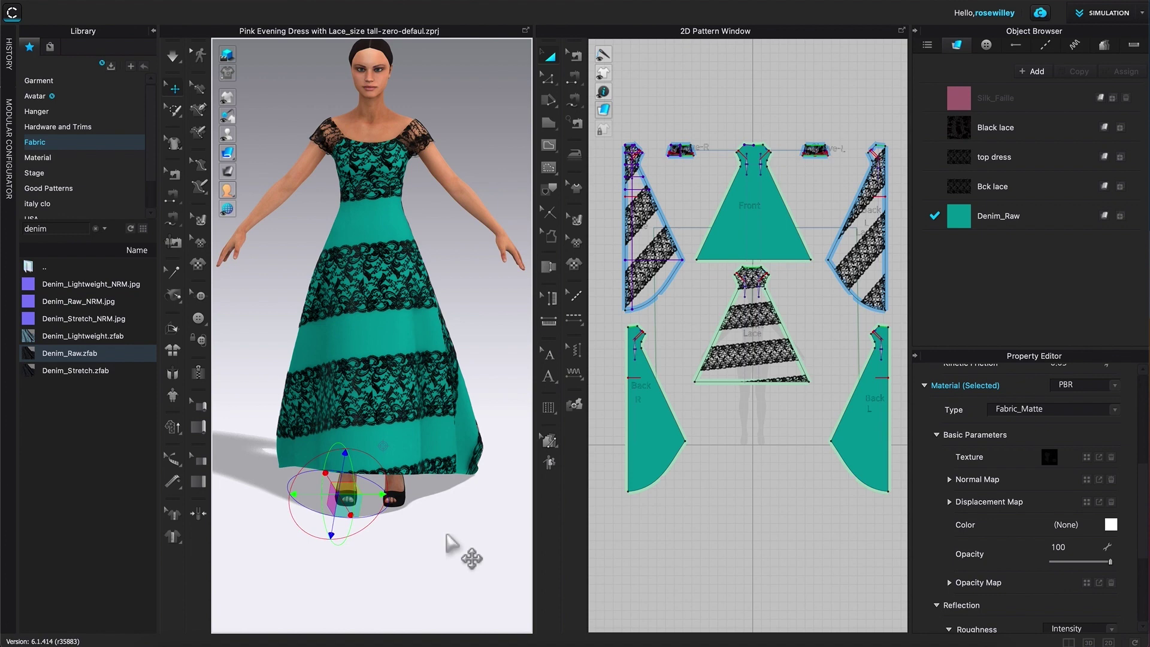
click(400, 499)
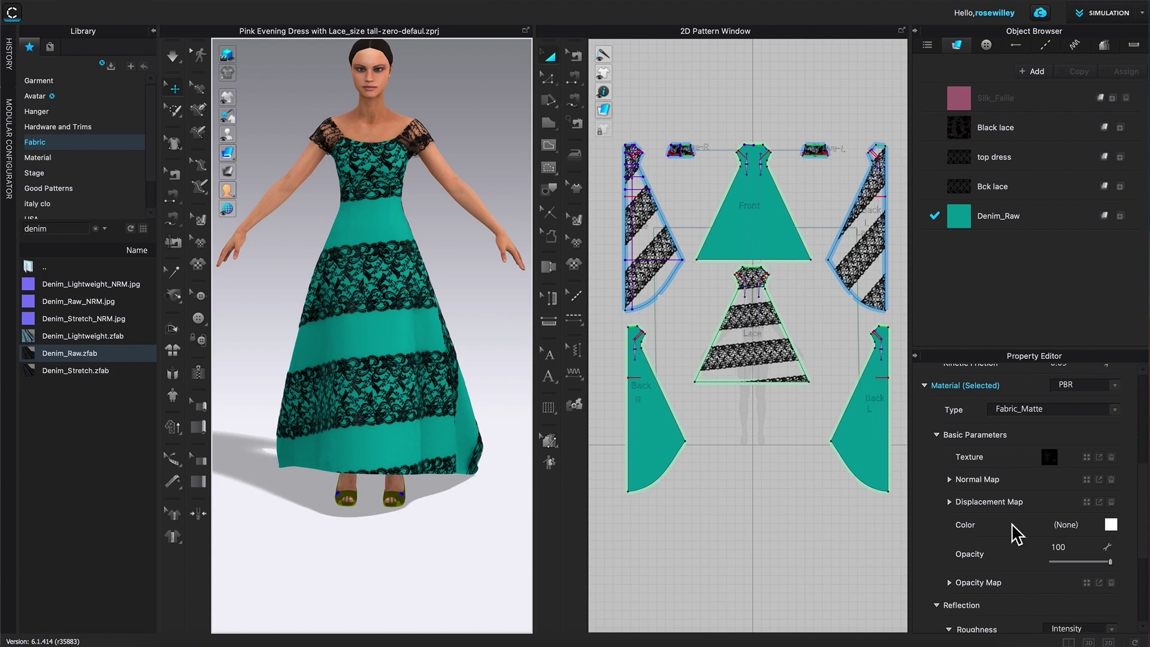
click(1113, 527)
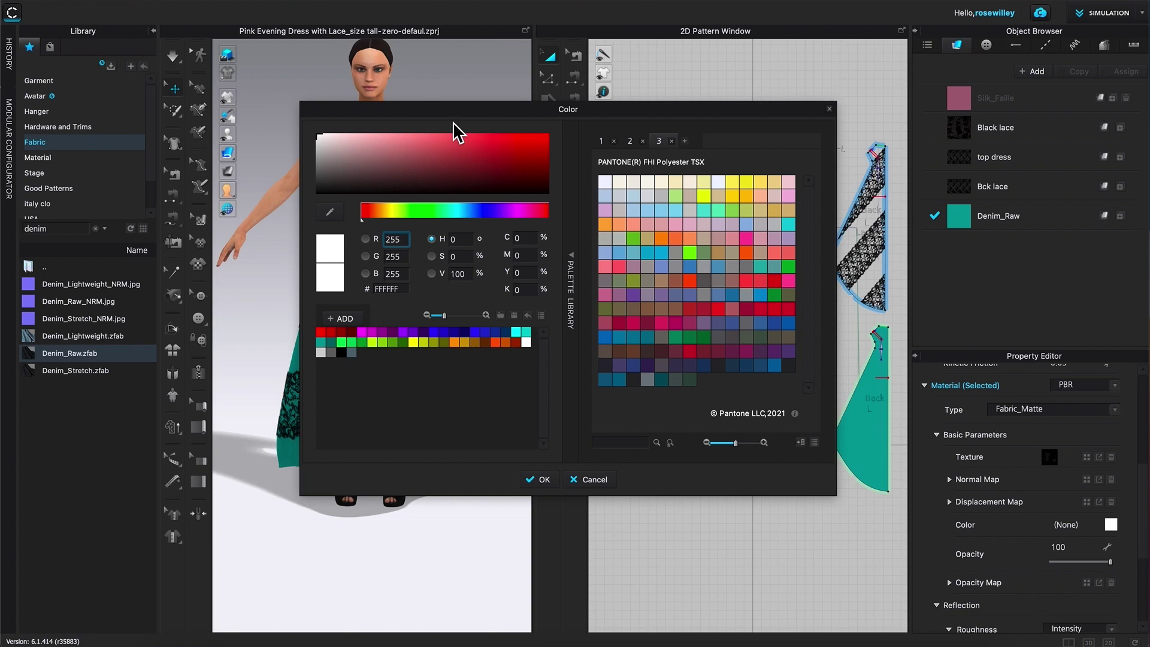
drag(454, 117, 609, 56)
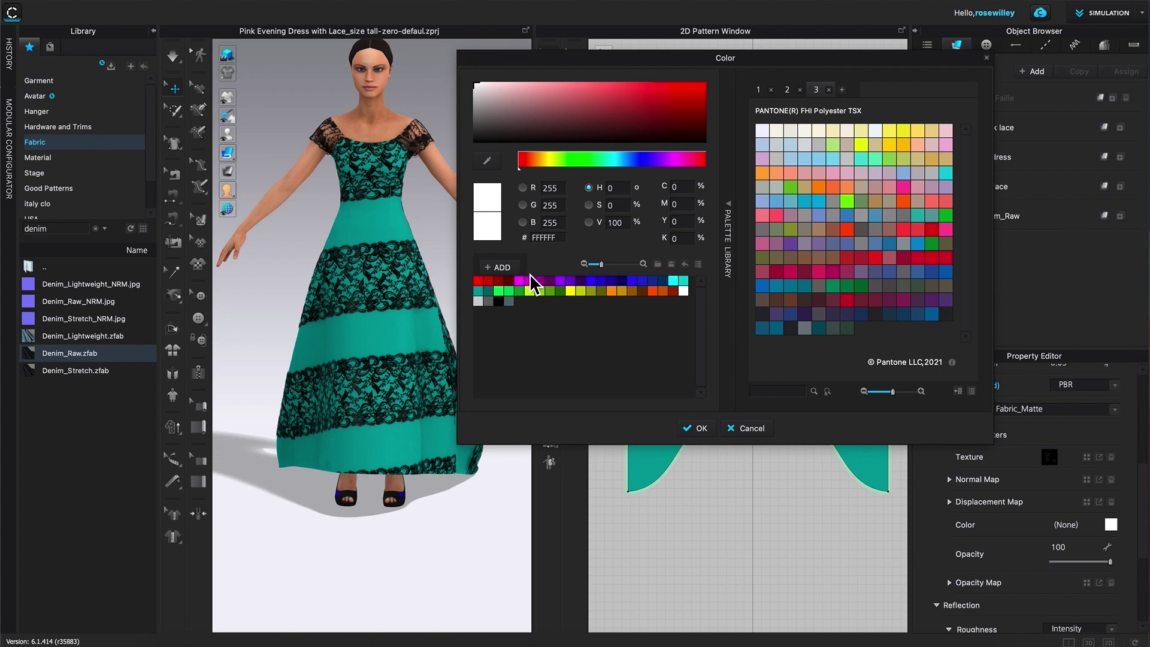
click(480, 293)
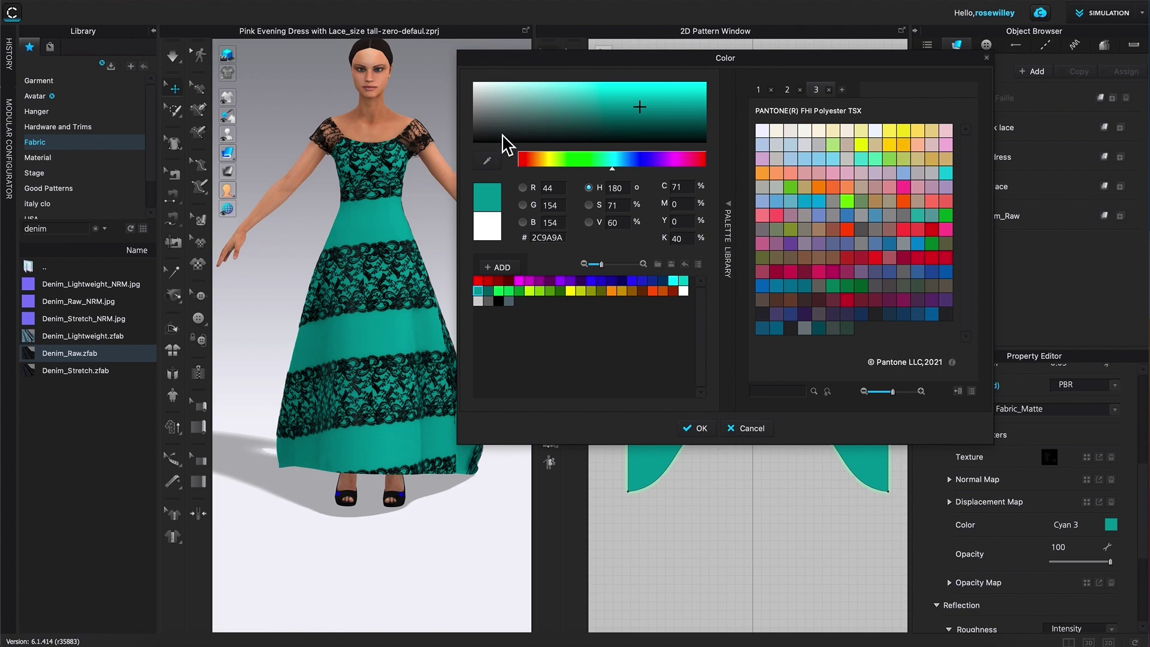
click(492, 167)
click(383, 230)
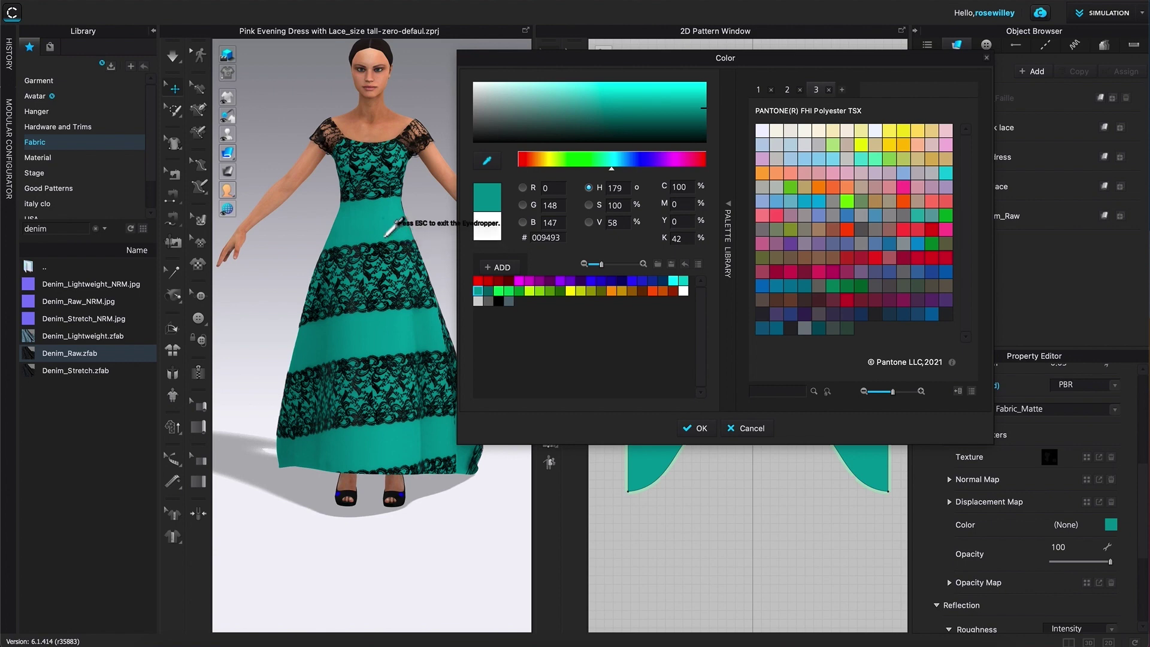
key(Escape)
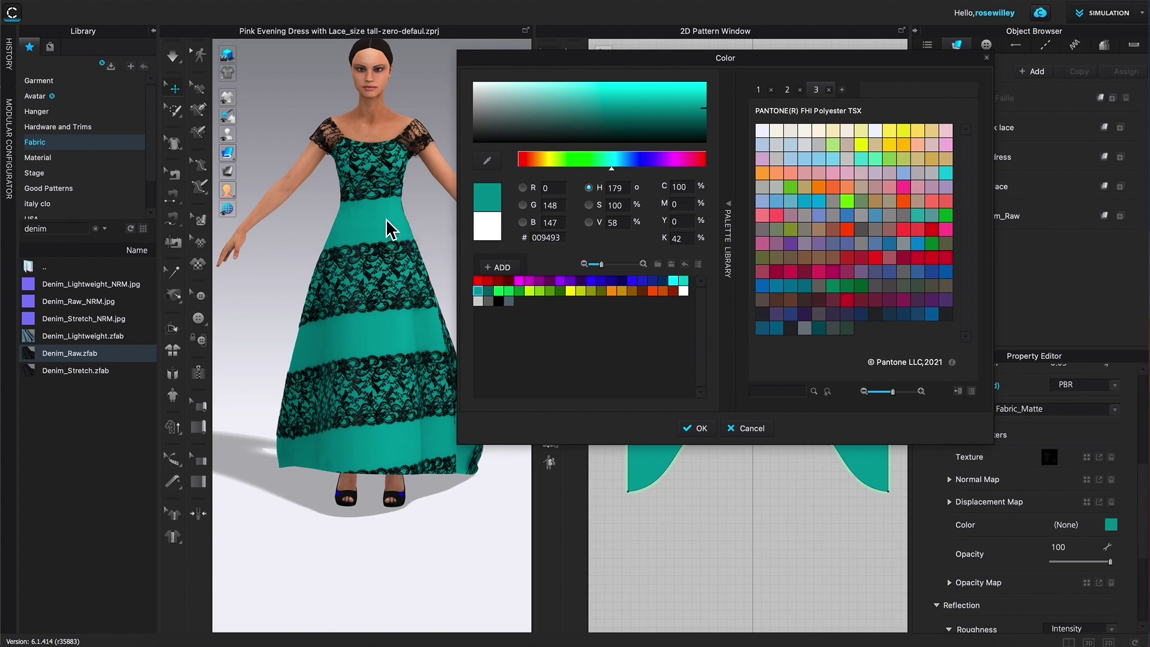
click(702, 429)
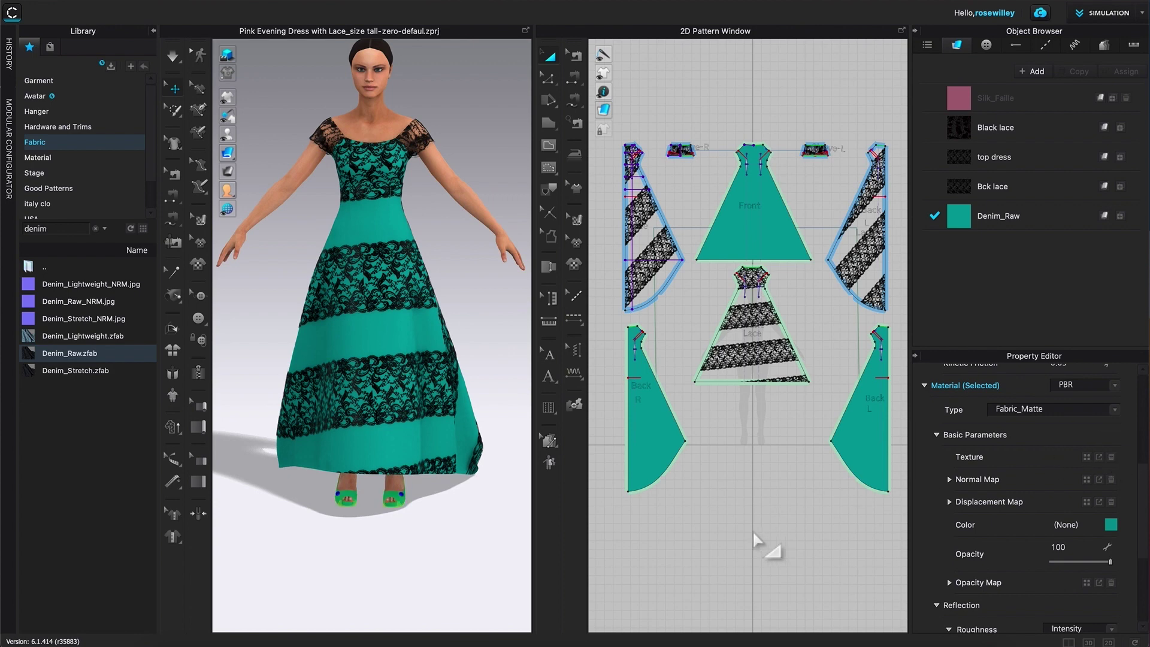
Deselect the shoes and examine how they match the dress from the front, sides and back
scroll(444, 540, up, 3)
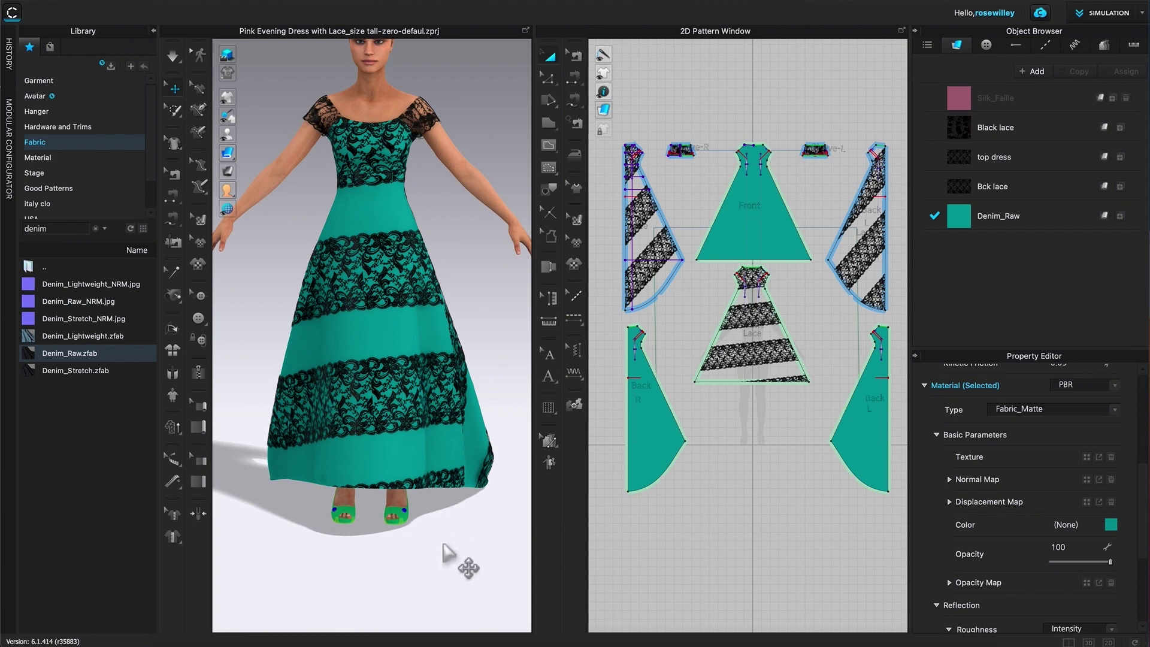
right_drag(454, 552, 434, 525)
click(443, 543)
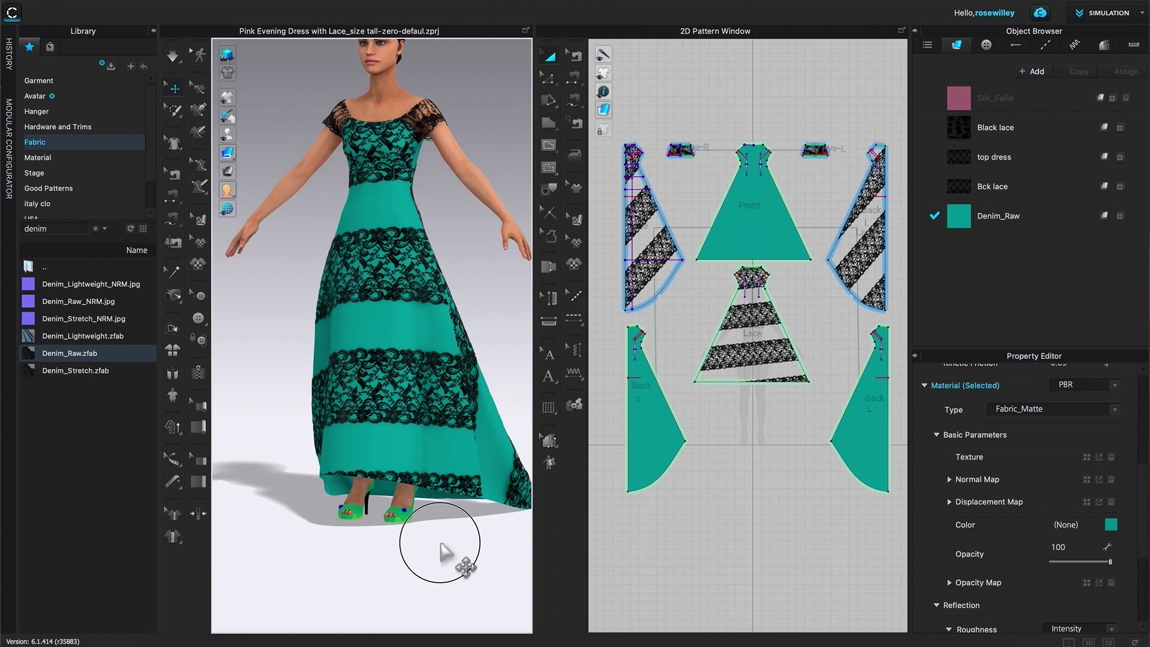
middle_drag(454, 563, 450, 475)
mouse_move(450, 475)
right_down()
mouse_move(419, 475)
mouse_move(496, 479)
mouse_move(474, 502)
mouse_move(446, 497)
mouse_move(446, 482)
mouse_move(488, 477)
mouse_move(411, 477)
mouse_move(434, 479)
right_up()
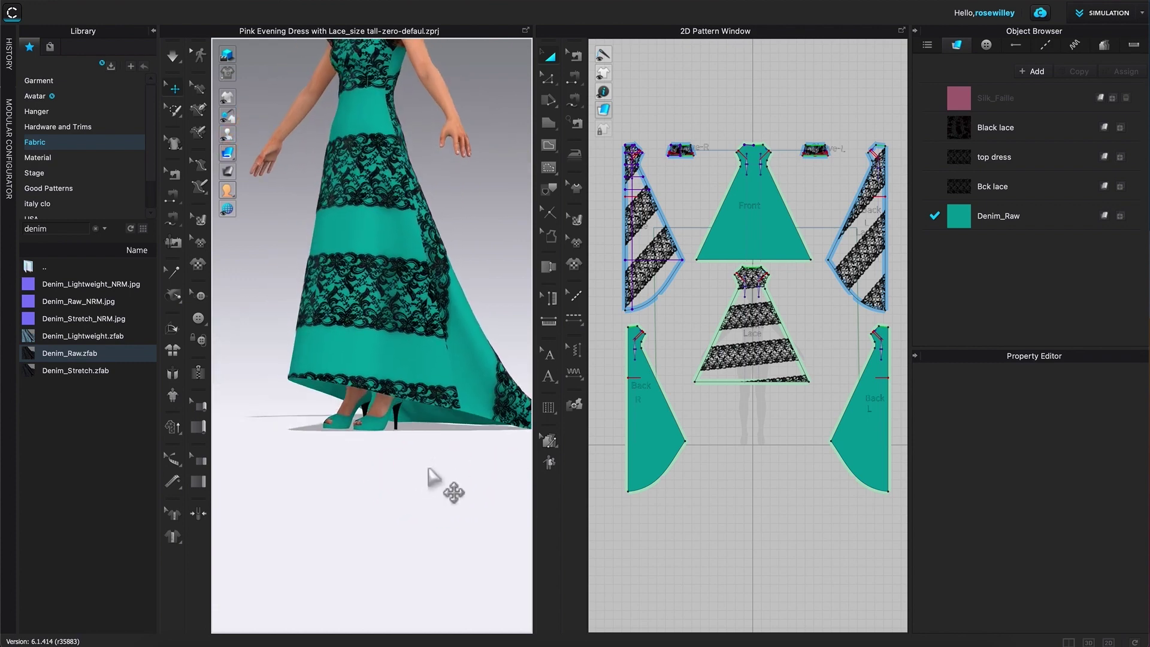
scroll(449, 527, down, 5)
right_drag(450, 527, 329, 512)
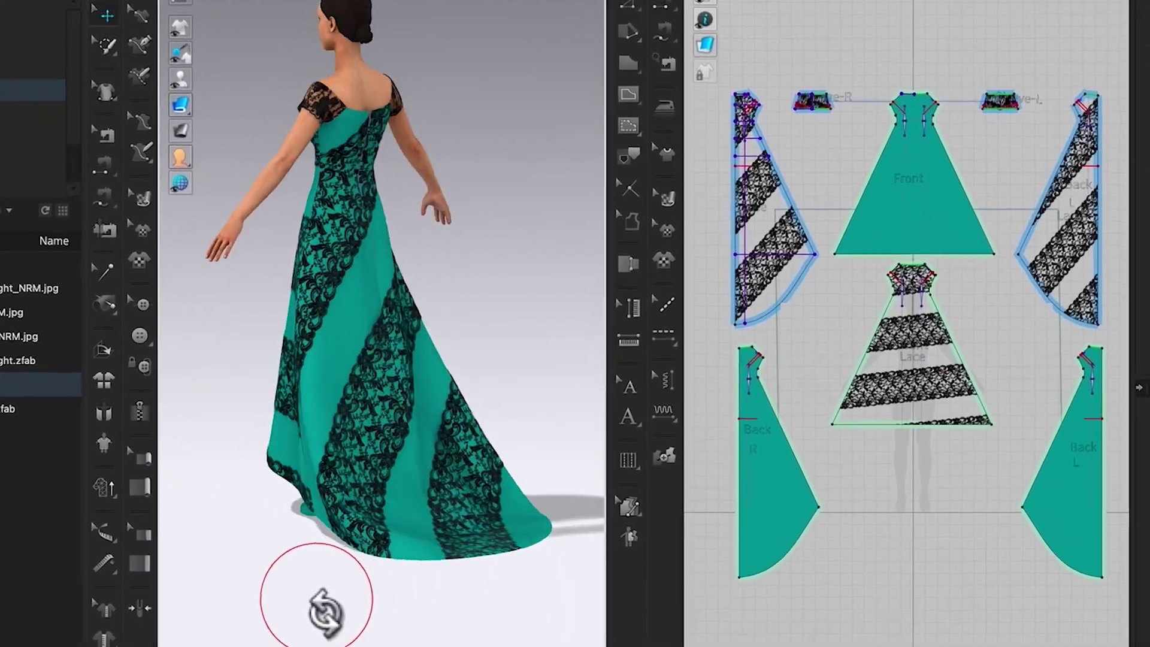
right_drag(326, 611, 271, 626)
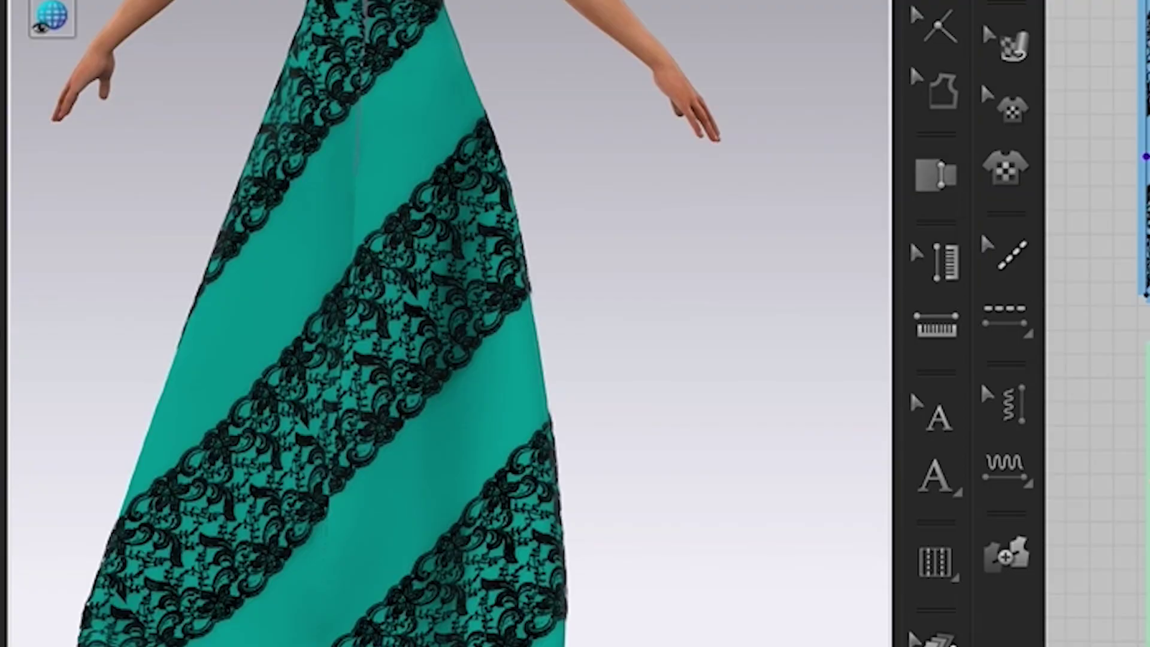
right_drag(271, 626, 435, 646)
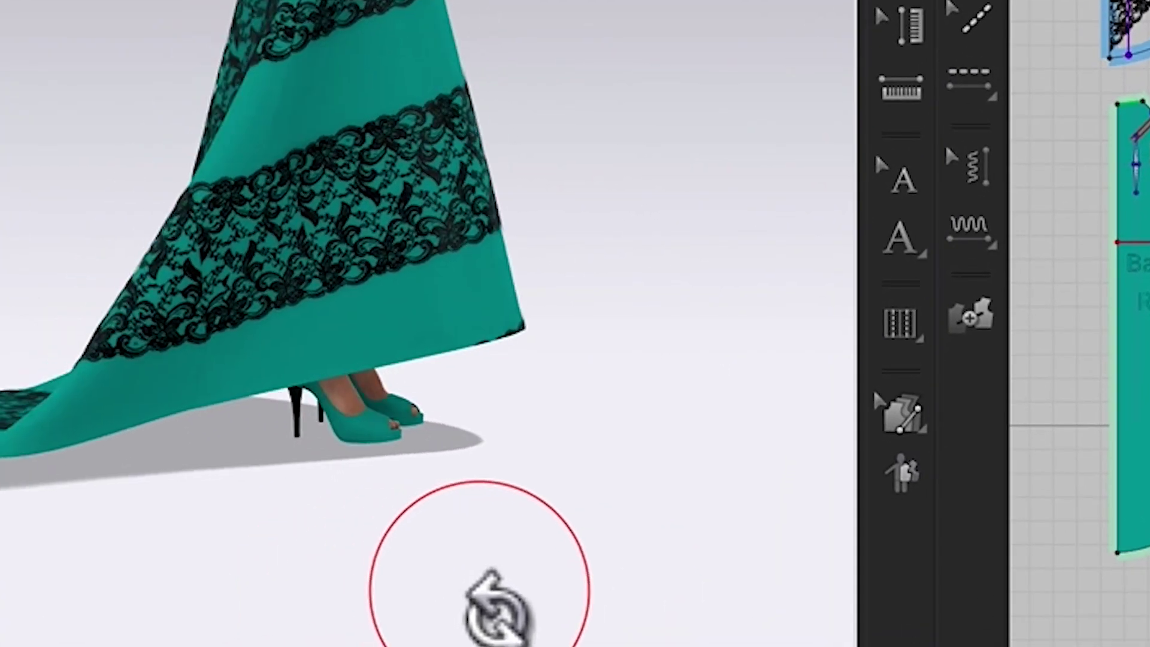
right_drag(497, 605, 533, 599)
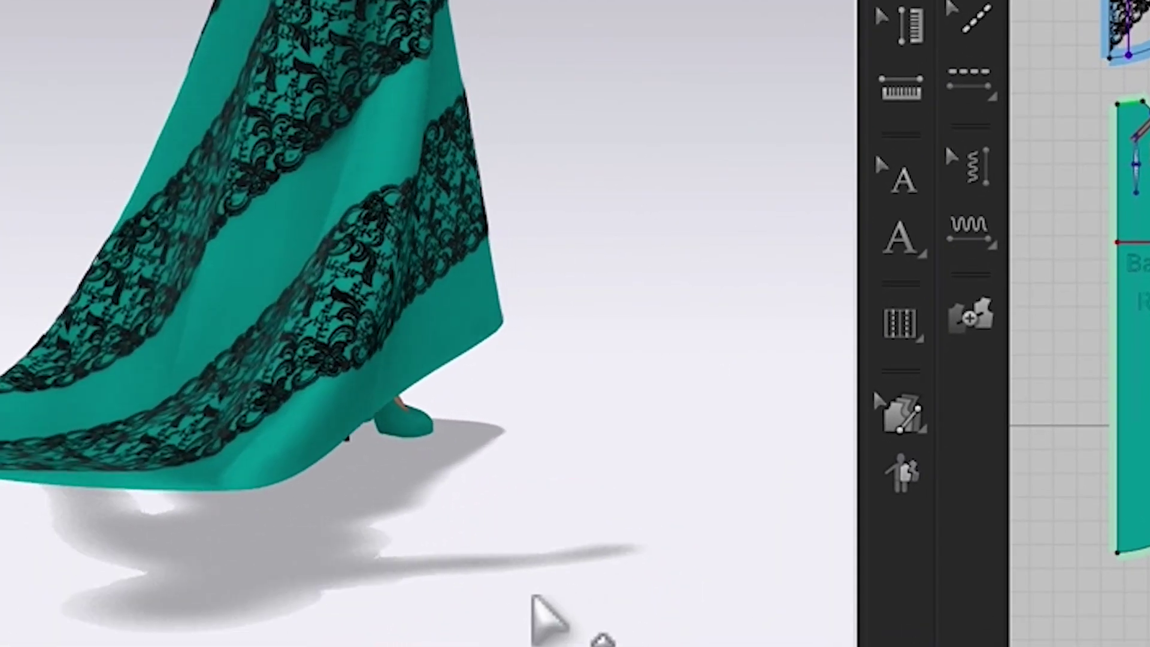
right_drag(239, 626, 577, 619)
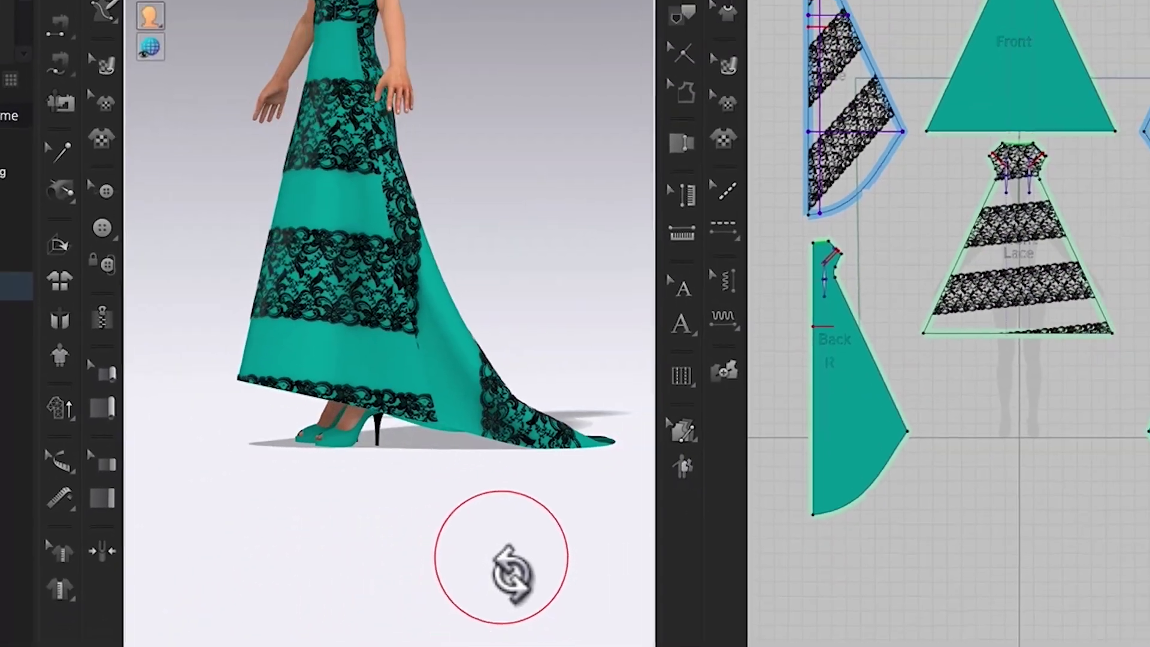
right_drag(512, 574, 503, 573)
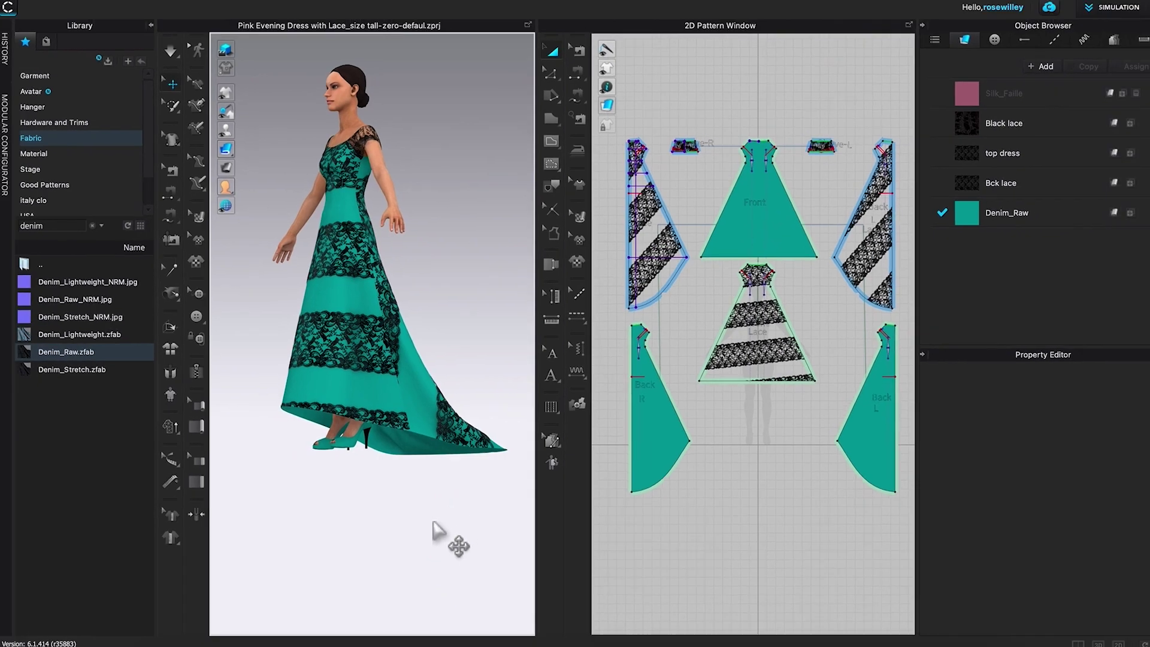